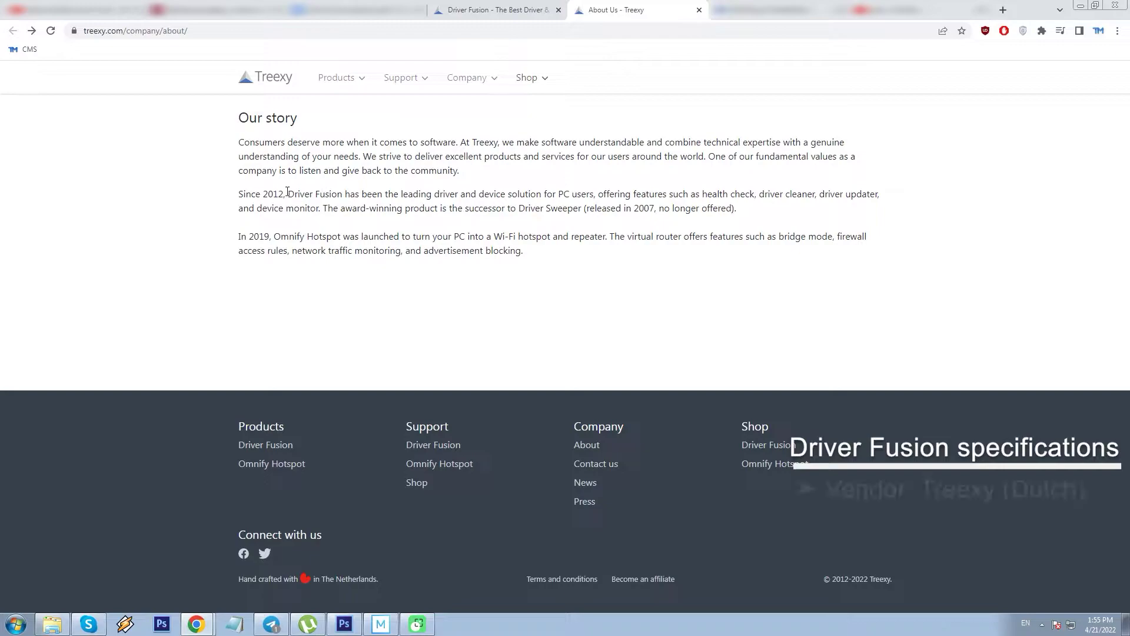
- Highlight the Driver Fusion and Omnify Hotspot mentions, then show specifications and highlight supported Windows versions
left_click_drag(285, 194, 345, 194)
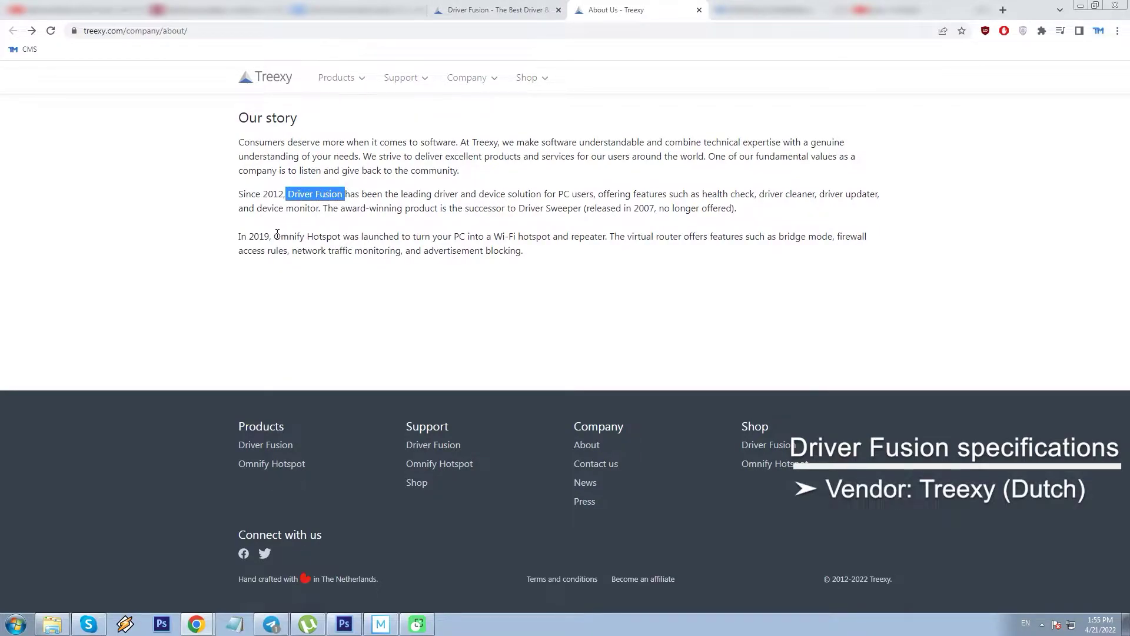
left_click_drag(274, 236, 332, 236)
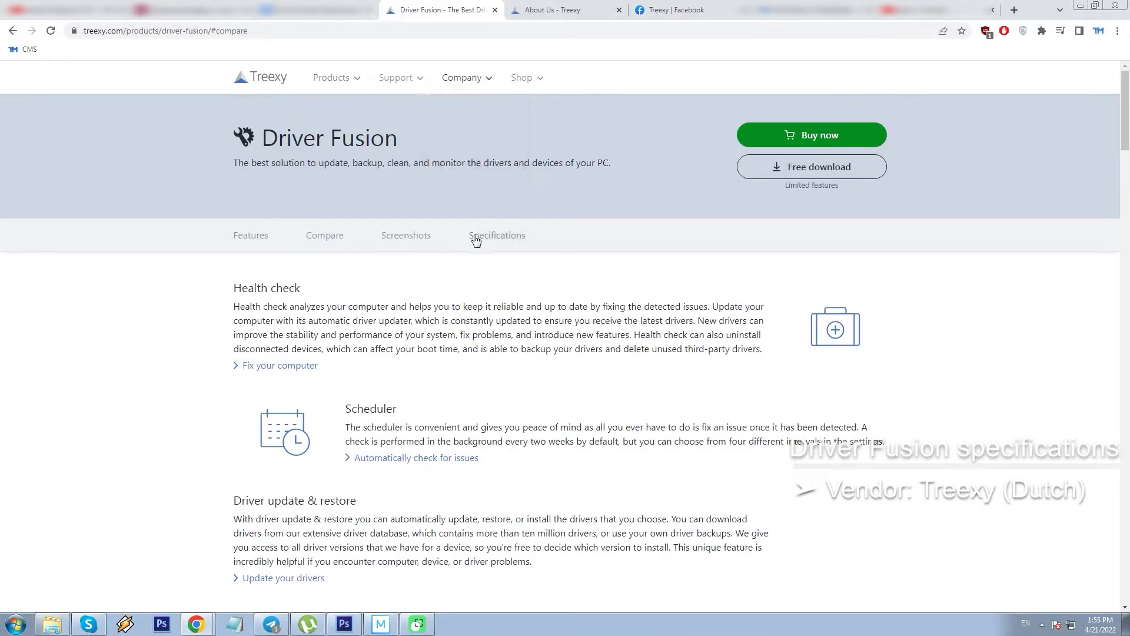
left_click(475, 234)
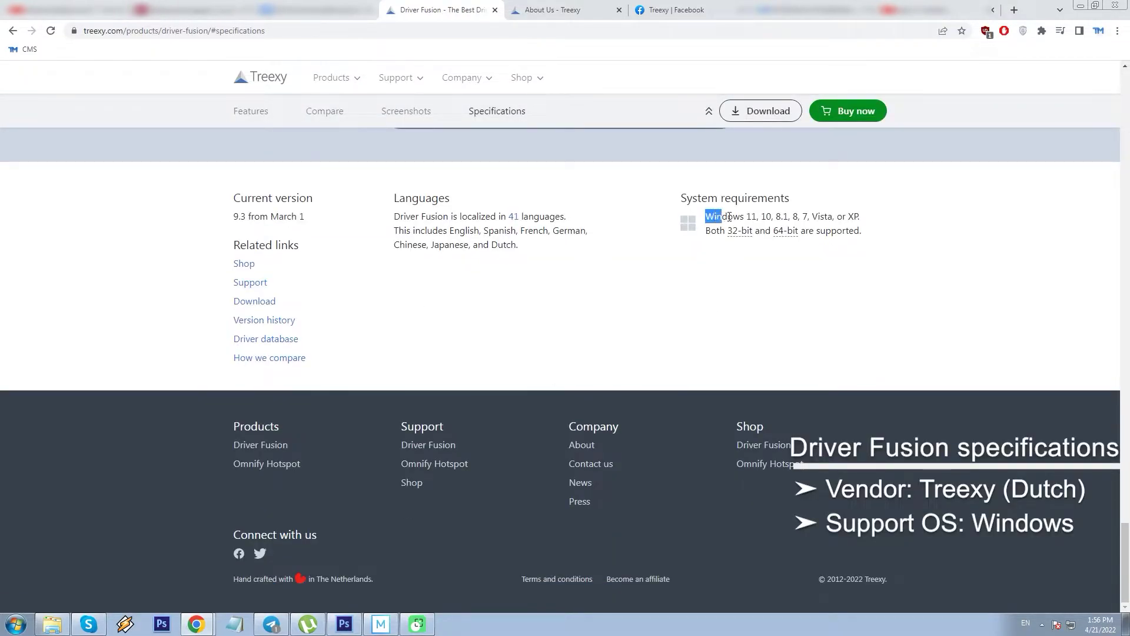
left_click_drag(732, 217, 854, 217)
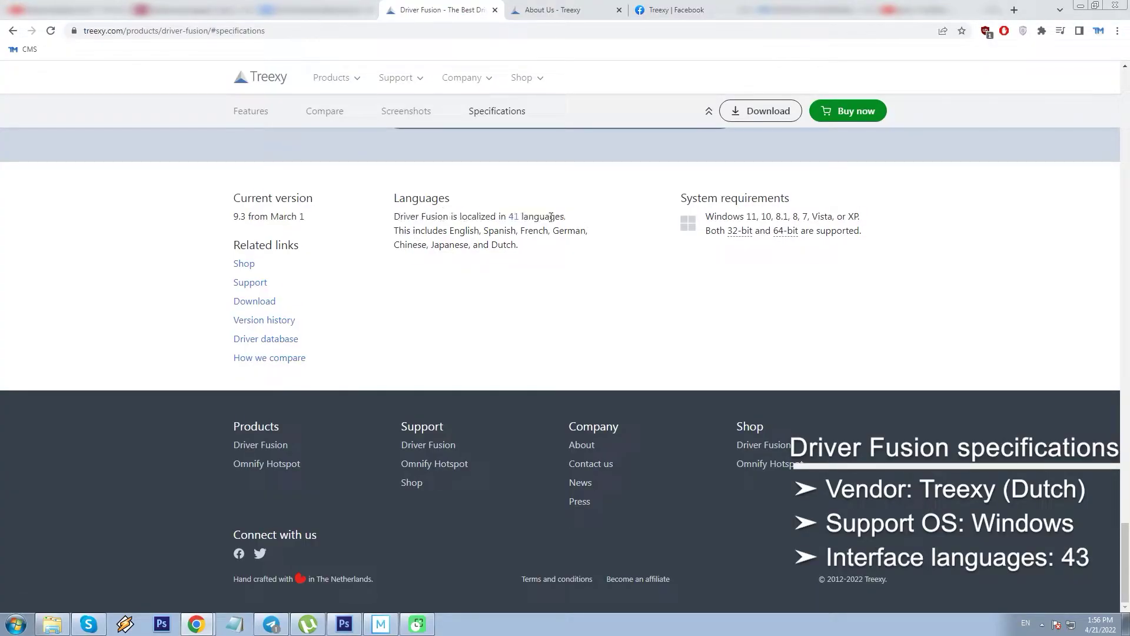
- Expand the full 41-language list and read down the Free vs Premium comparison table
left_click(513, 216)
scroll(544, 253, "down", 1)
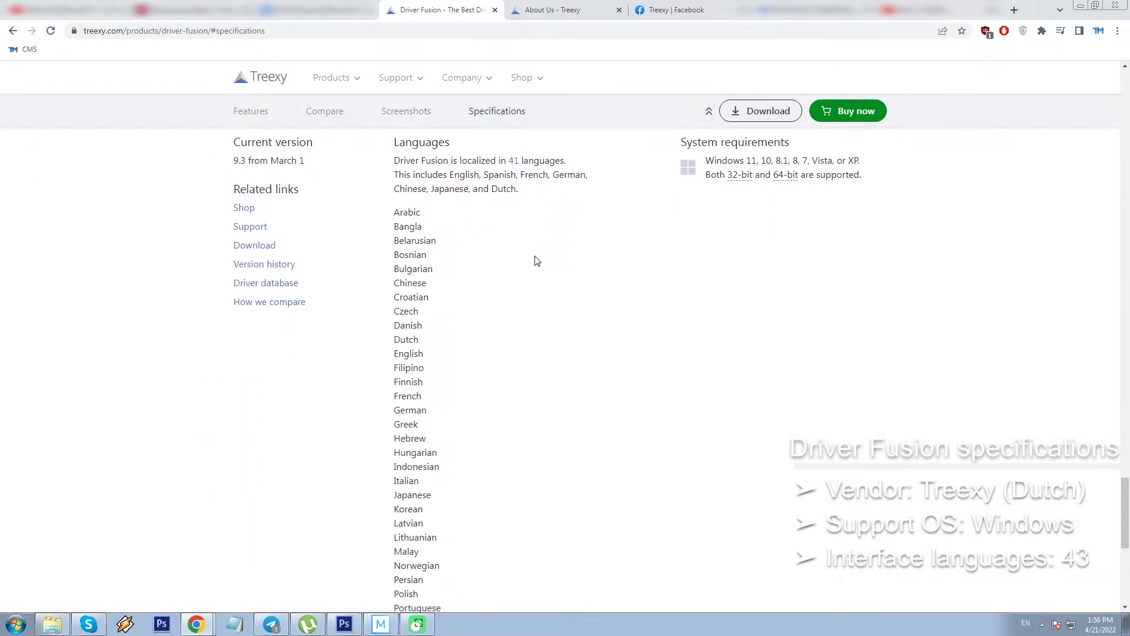
scroll(419, 211, "down", 4)
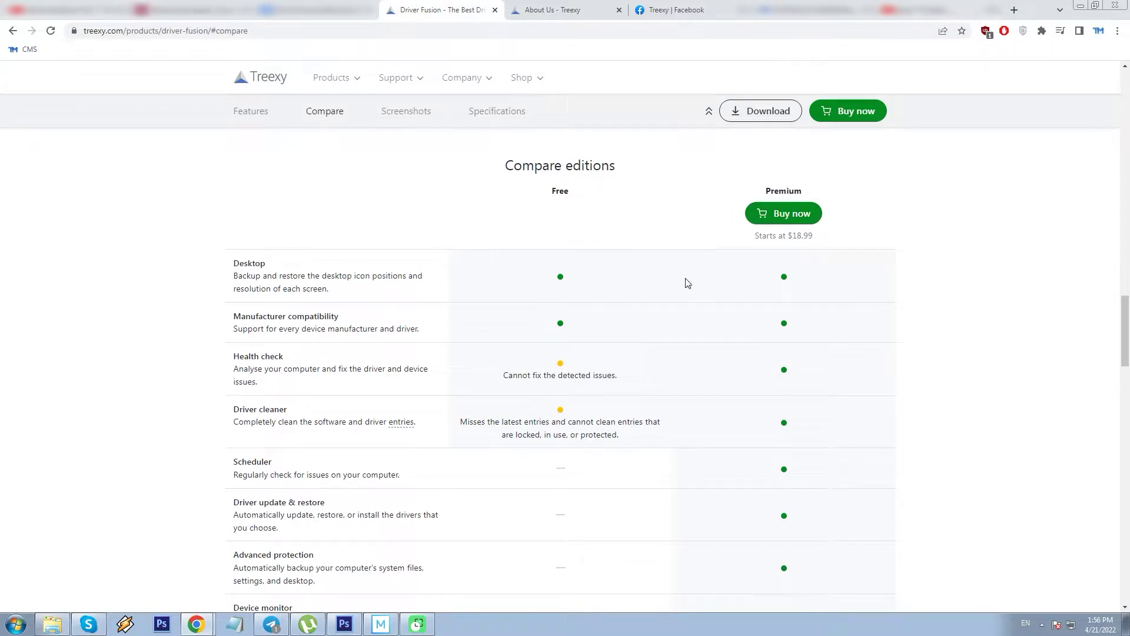
scroll(556, 276, "down", 1)
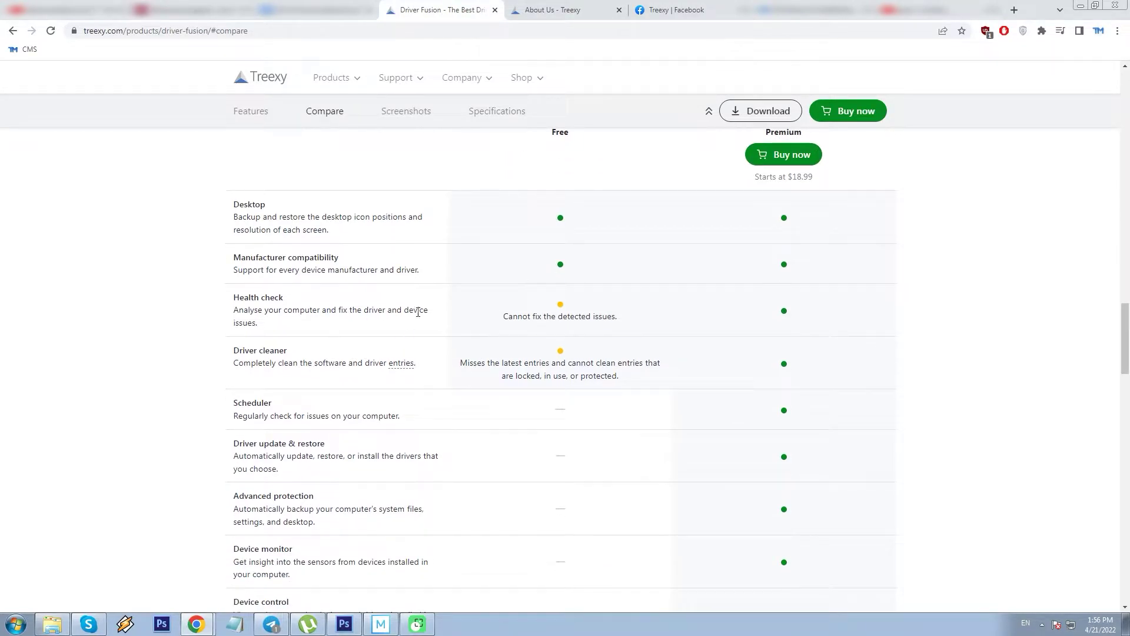
scroll(336, 340, "down", 1)
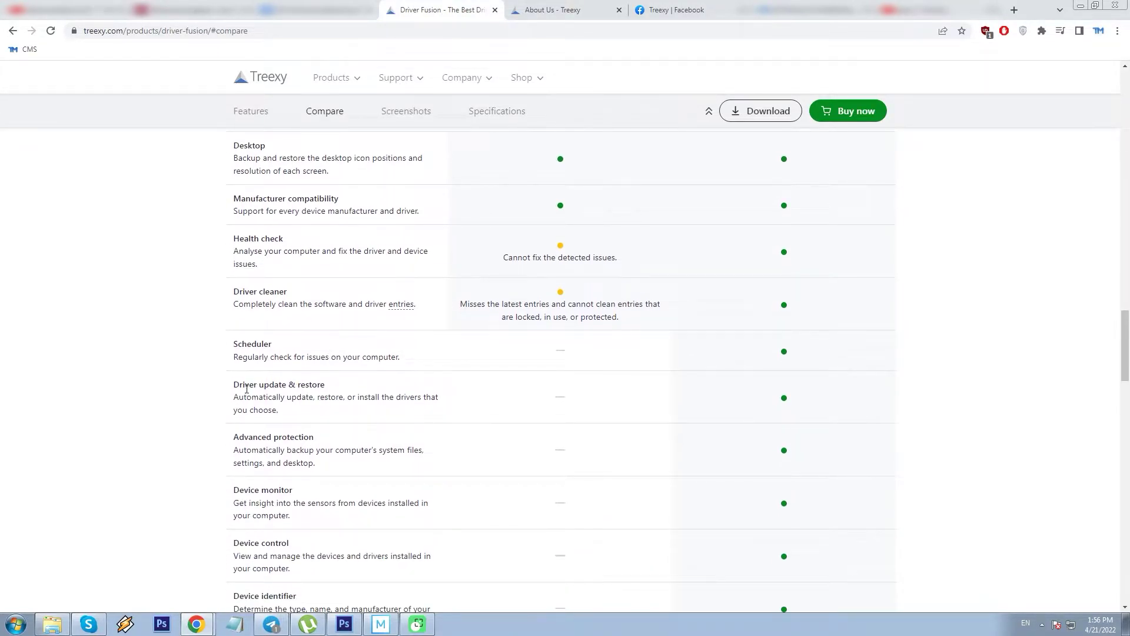
scroll(880, 347, "down", 5)
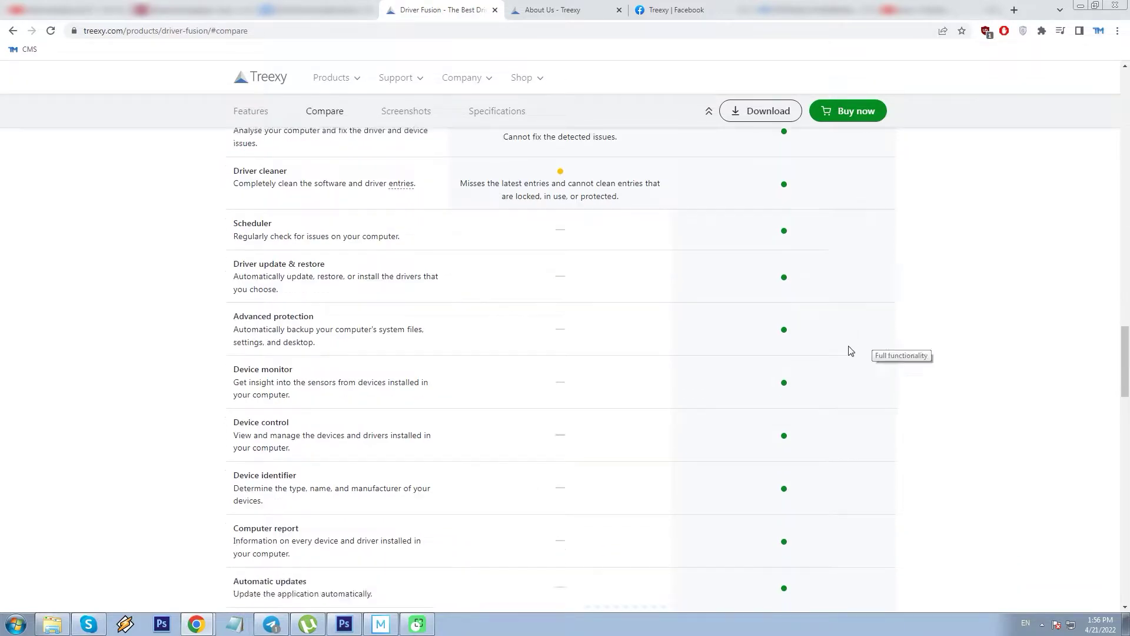
scroll(883, 315, "down", 1)
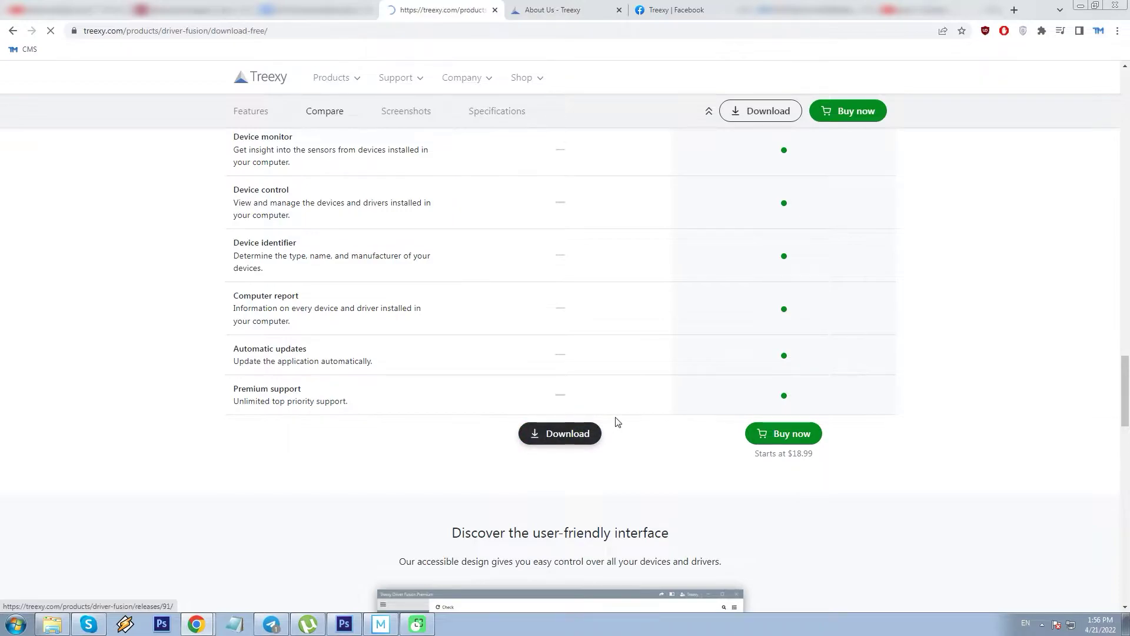
- Download the free Driver Fusion edition and run the downloaded setup file
left_click(565, 433)
left_click(278, 306)
left_click(80, 597)
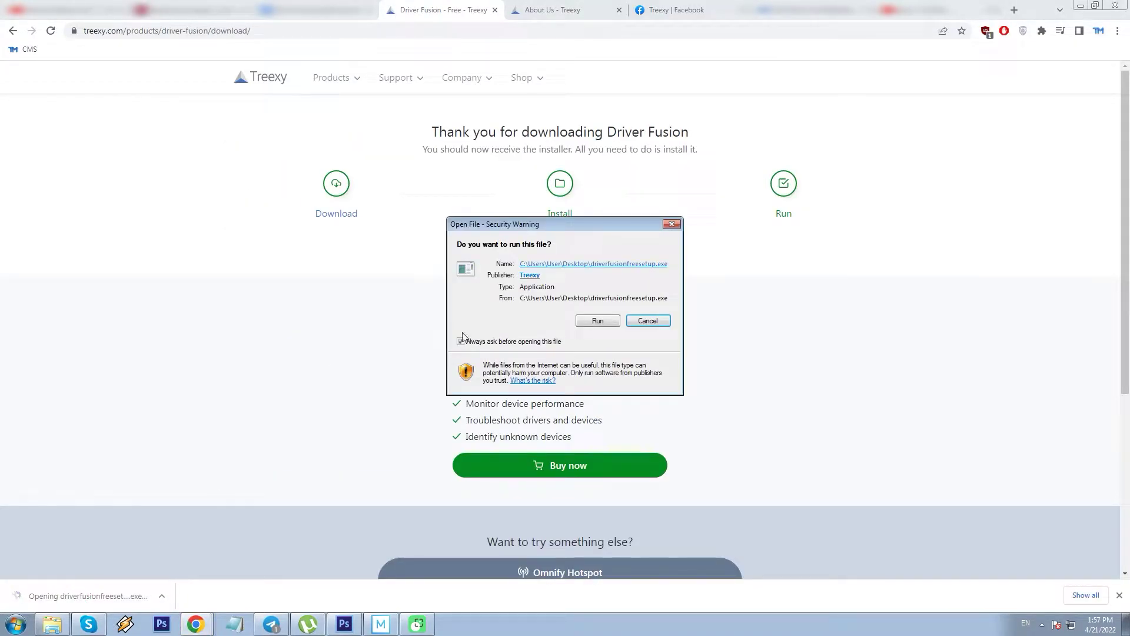
left_click(590, 321)
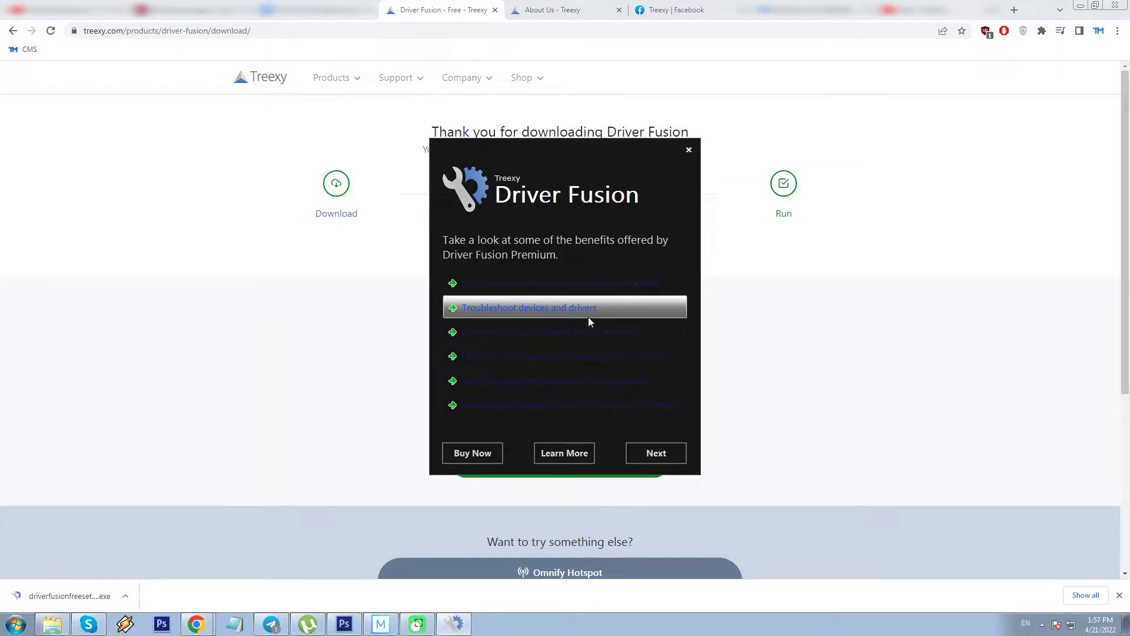
- Skip the premium overview and keep the default Program Files install location
left_click(651, 449)
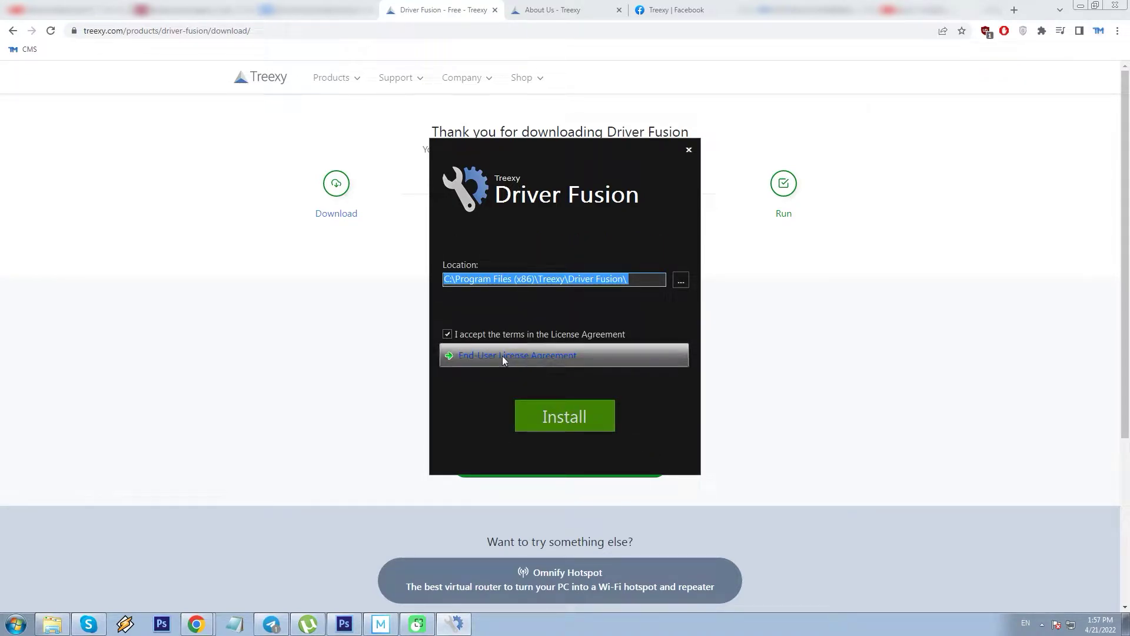
left_click(680, 281)
left_click(942, 459)
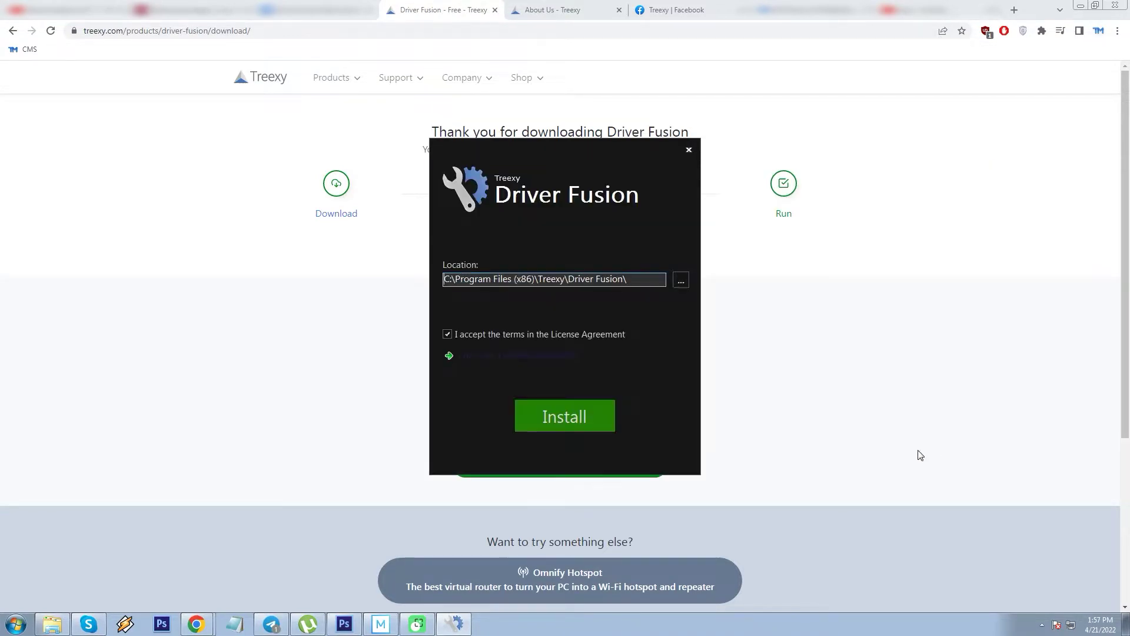
- Install Driver Fusion, minimize the browser, and move the Driver Fusion window up and left
left_click(561, 413)
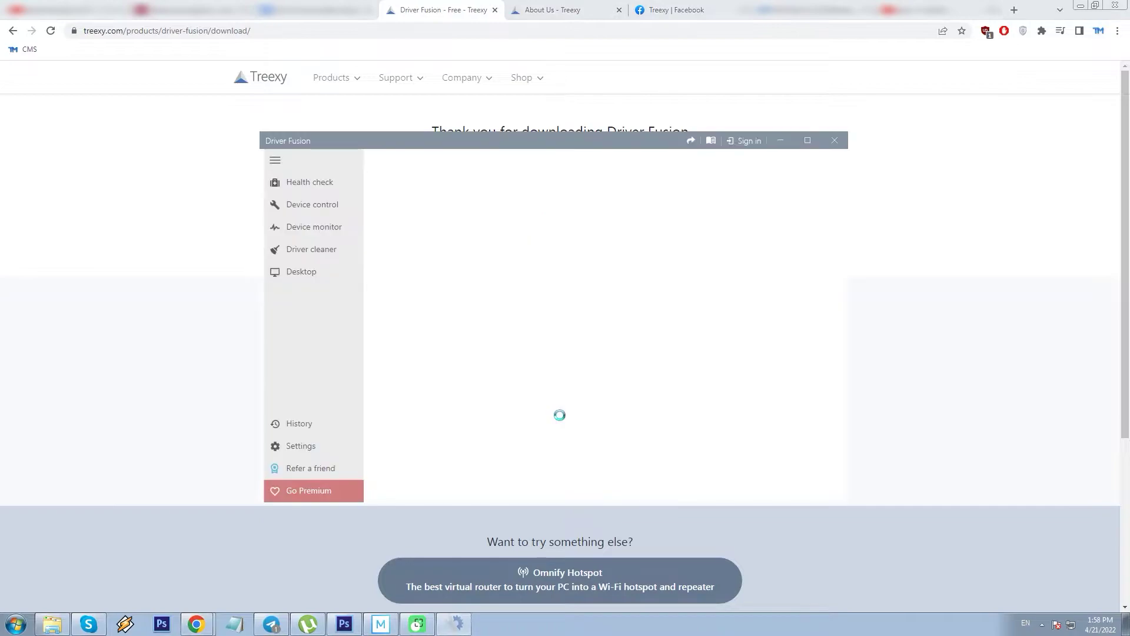
left_click(1066, 4)
left_click(1081, 4)
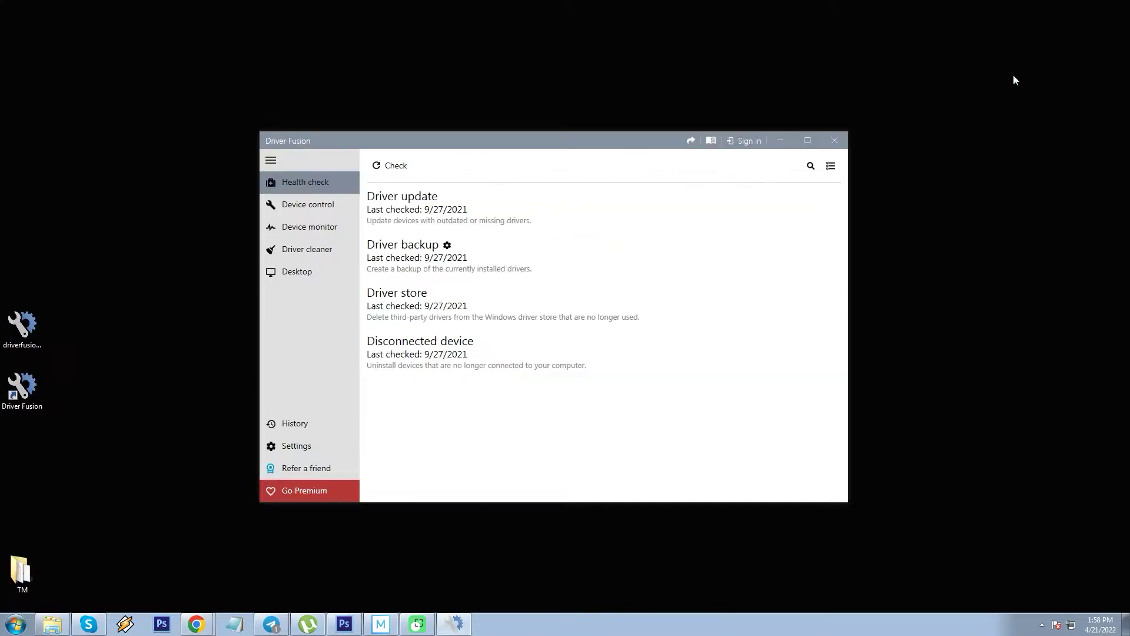
left_click_drag(583, 143, 538, 110)
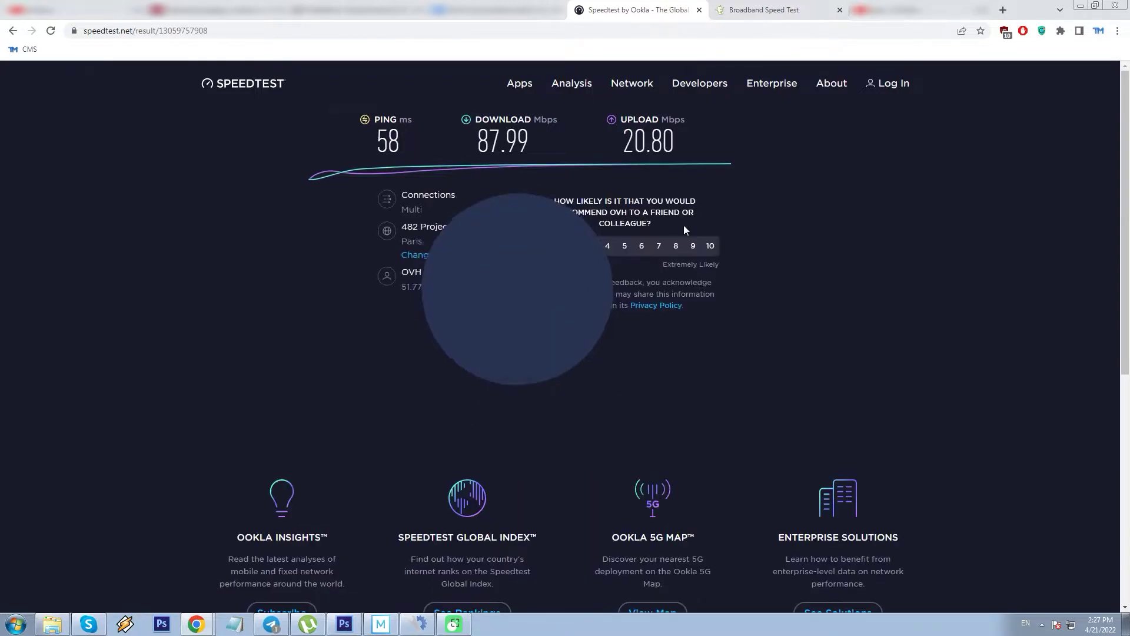
- Run the broadband.co.uk speed test, getting 79.29Mb down, 6.85Mb up and 74 ms ping
left_click(764, 10)
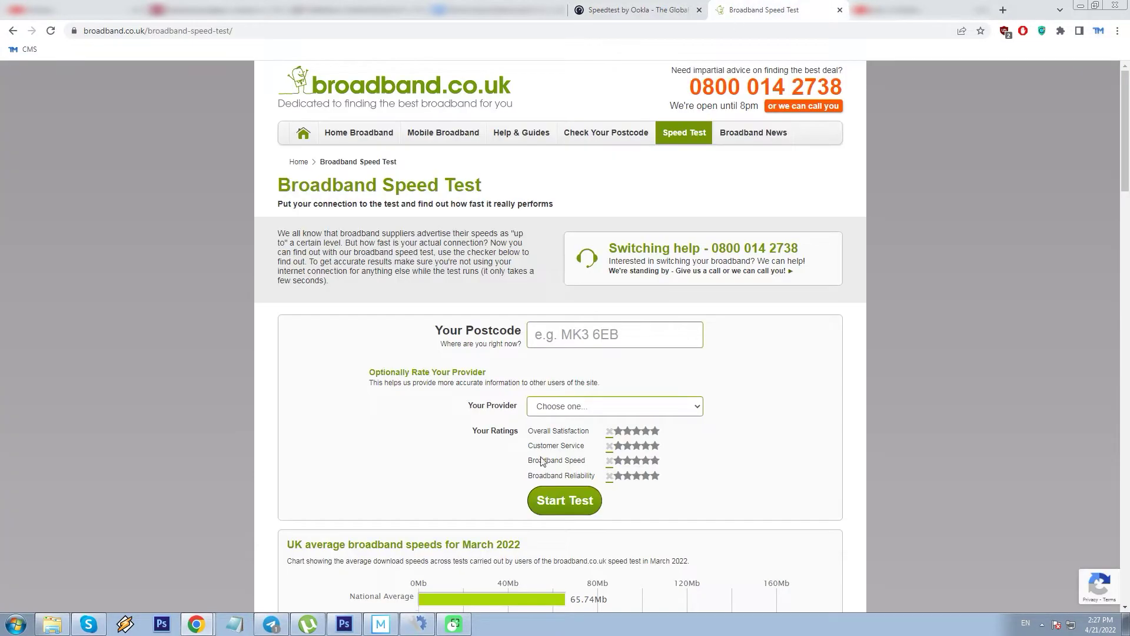
left_click(563, 500)
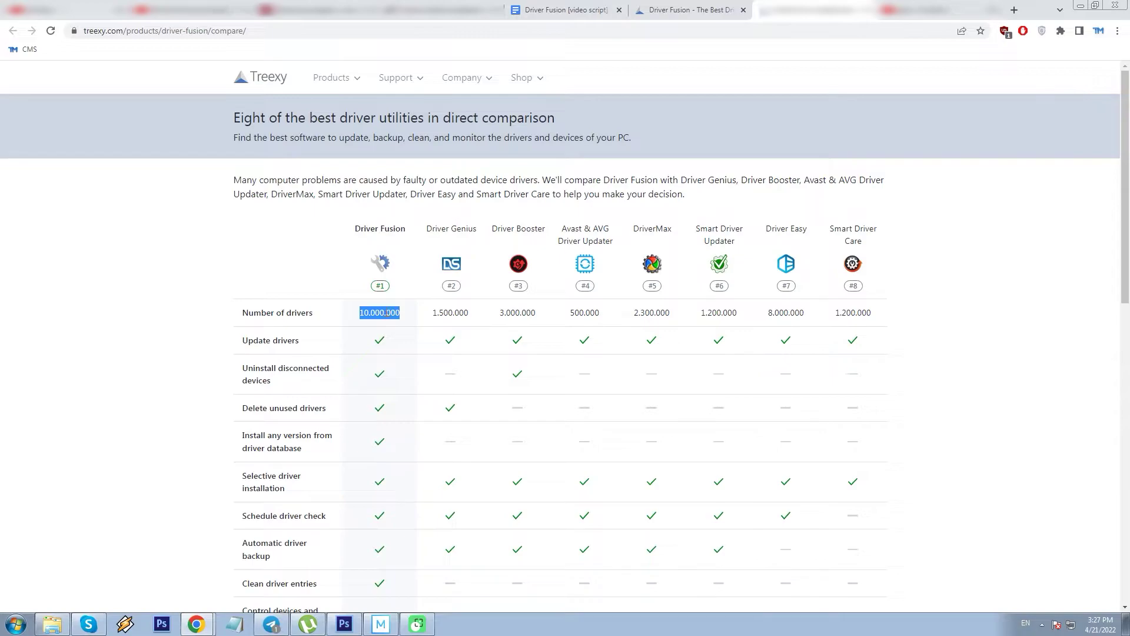
- Highlight Driver Booster's 3.000.000 driver count on the utility comparison page
double_click(510, 312)
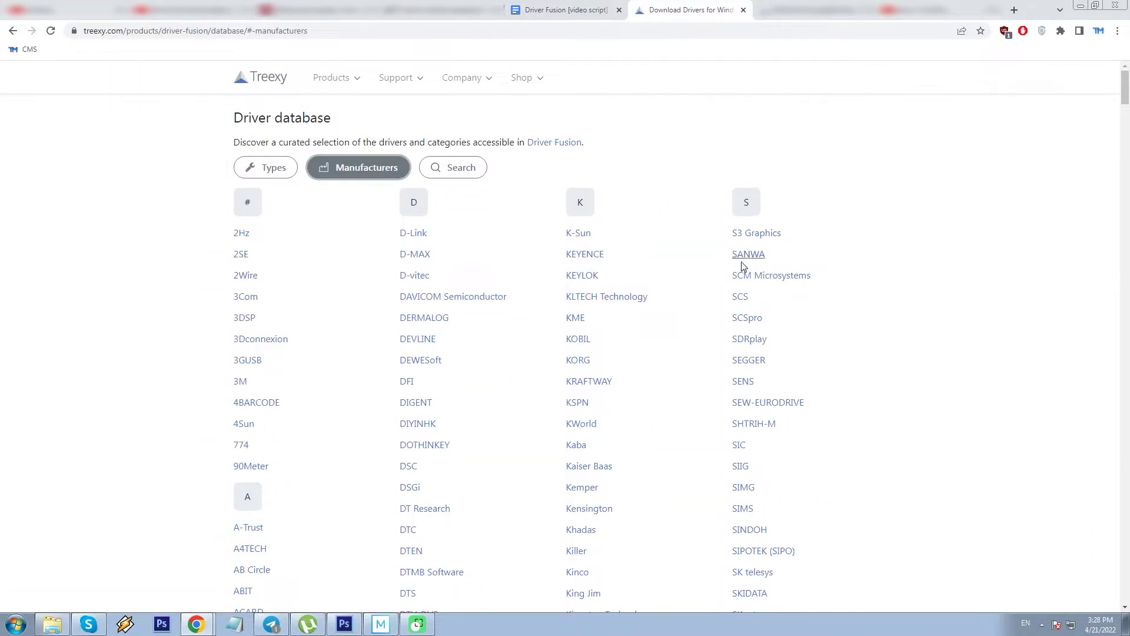
- Scroll the driver database and search by device name for 'eye 110'
scroll(824, 235, "down", 8)
mouse_move(1125, 115)
left_mouse_down()
mouse_move(1125, 157)
mouse_move(1126, 117)
left_mouse_up()
scroll(1126, 118, "up", 10)
left_click(464, 167)
type("eye 110")
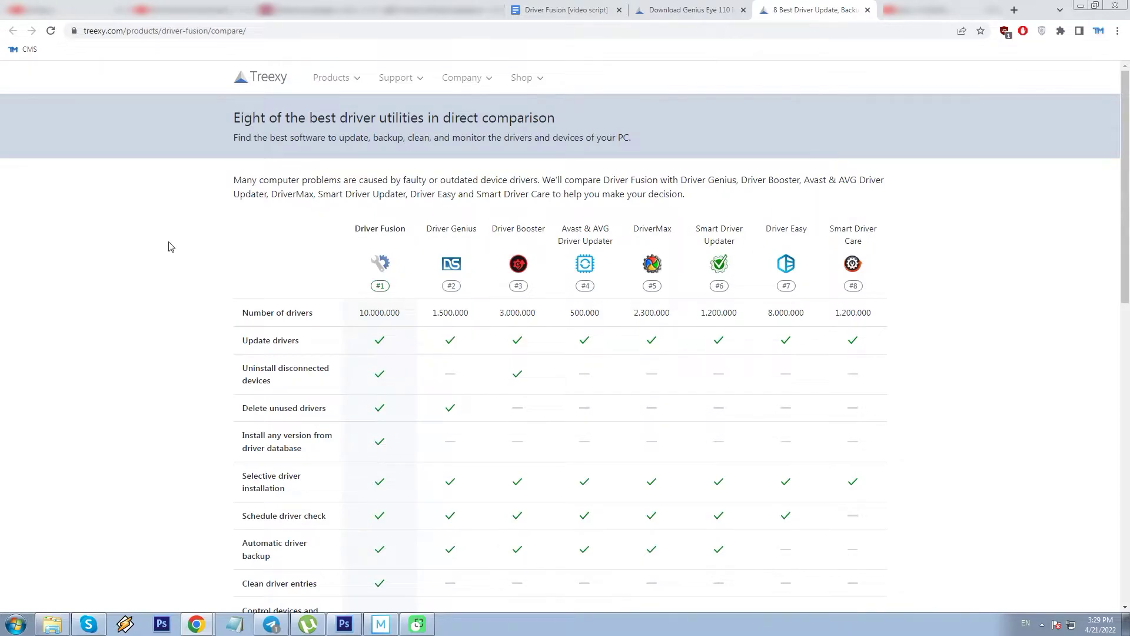
- Highlight the comparison heading and feature rows down to the 'Driver Fusion' winner verdict
left_click_drag(233, 120, 608, 128)
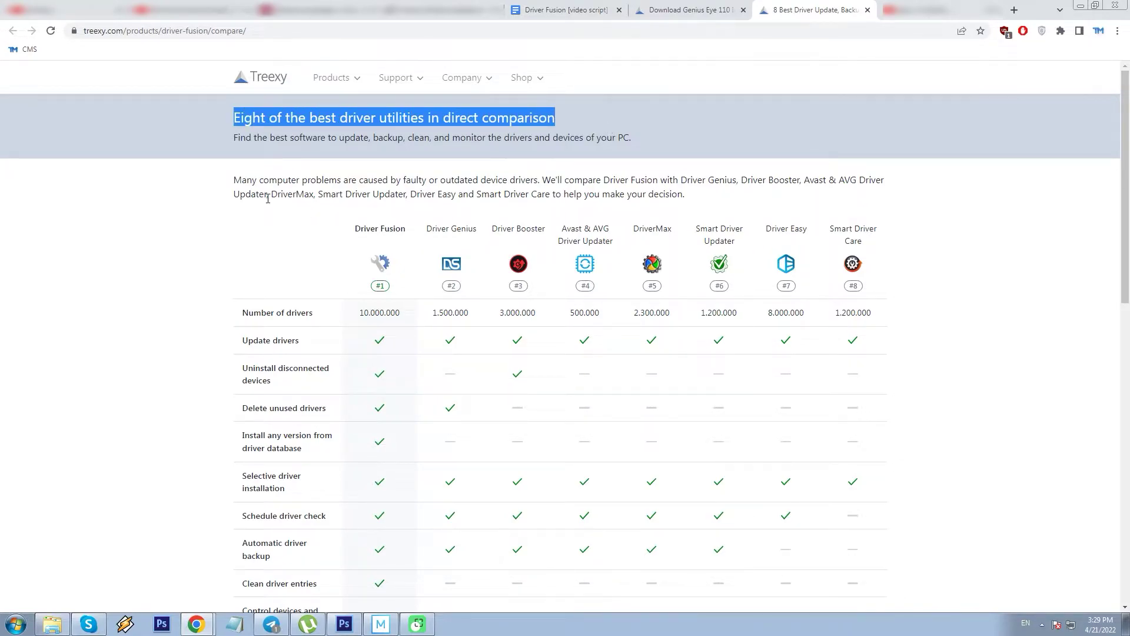
scroll(167, 434, "down", 2)
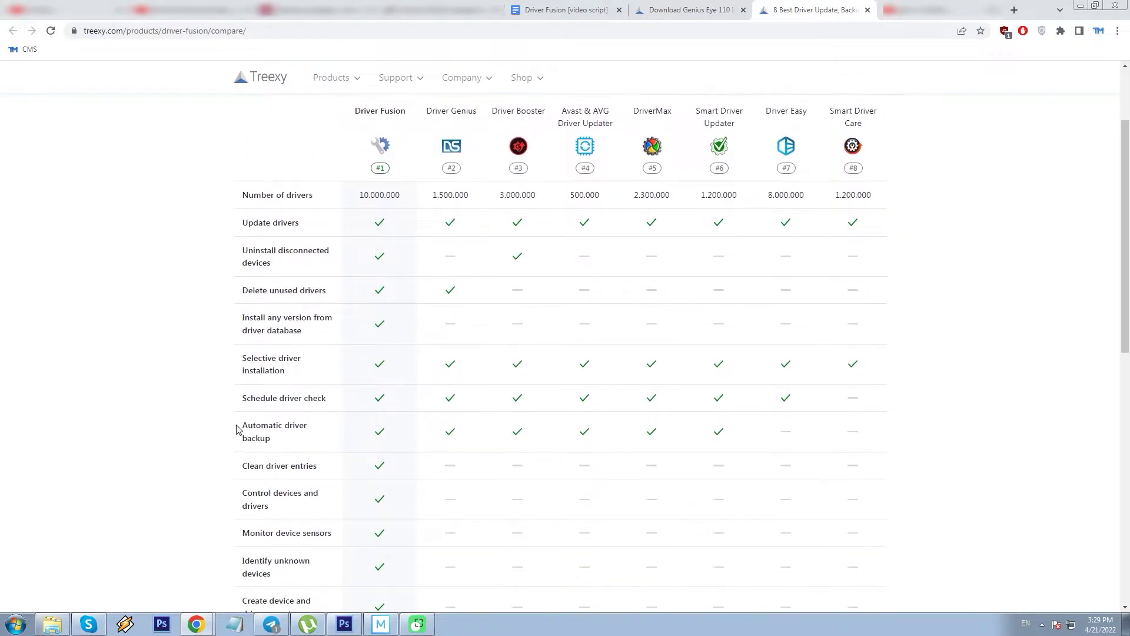
left_click_drag(238, 425, 282, 447)
scroll(187, 361, "down", 2)
left_click_drag(157, 345, 324, 567)
scroll(169, 324, "down", 1)
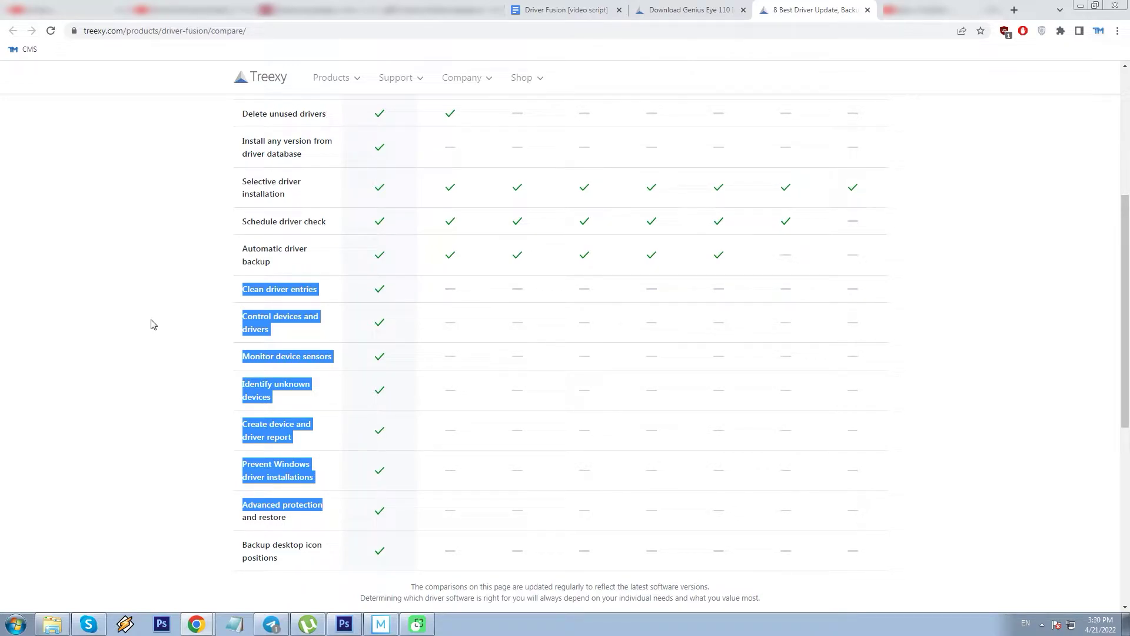
scroll(152, 324, "down", 3)
scroll(152, 325, "down", 1)
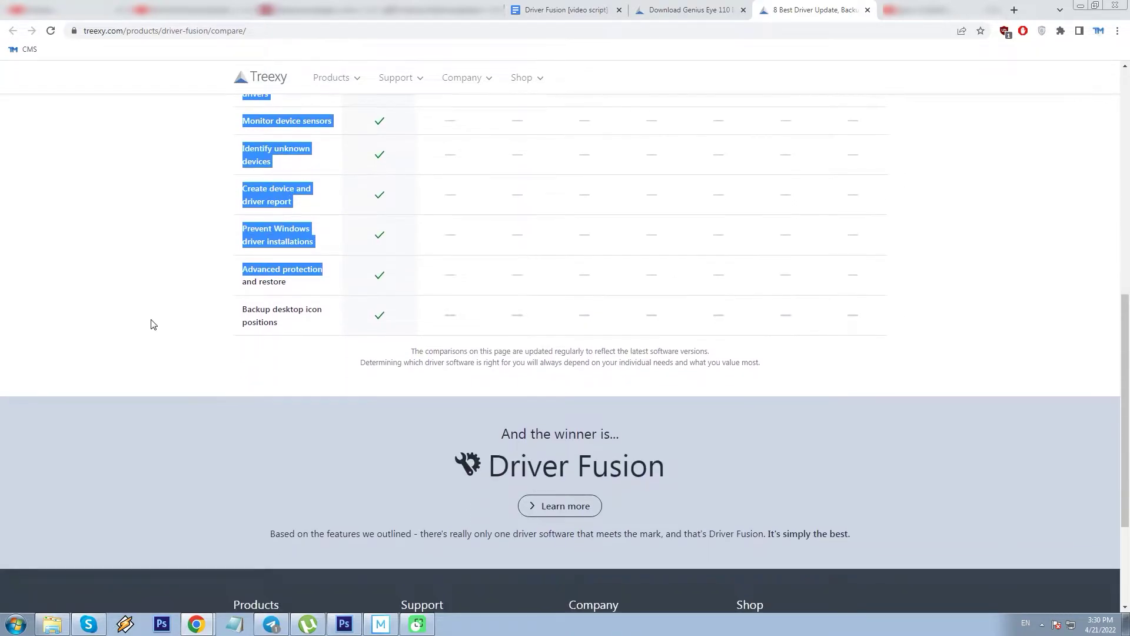
left_click_drag(502, 433, 691, 474)
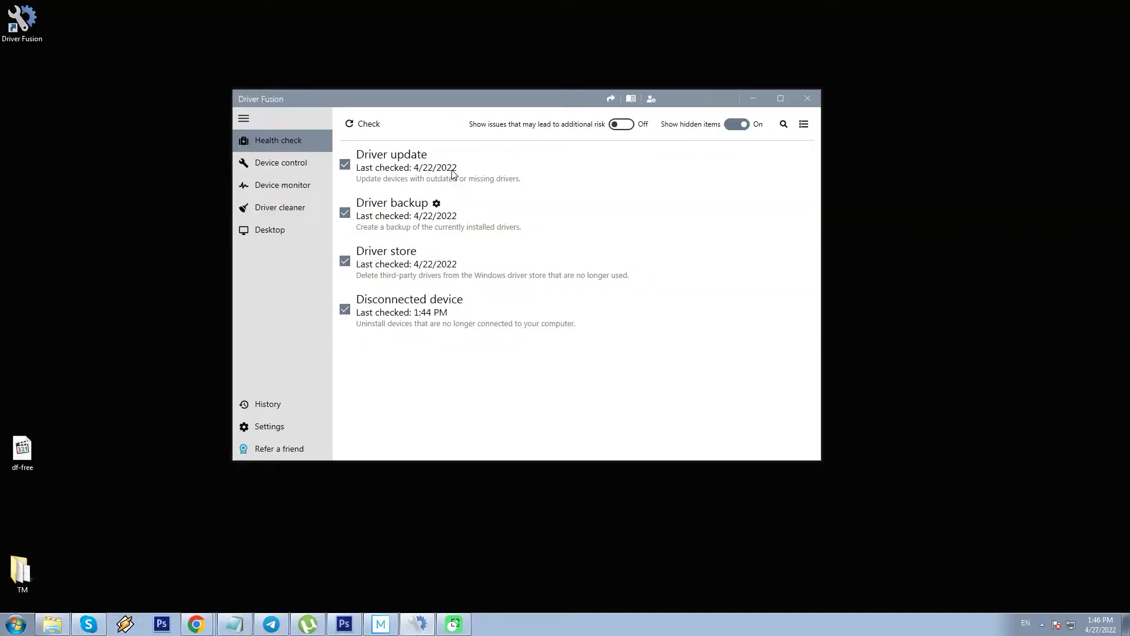
- Re-tick Driver backup and show its destination C:\ProgramData\Treexy\Driver Fusion\Driver\
left_click(345, 213)
left_click(436, 203)
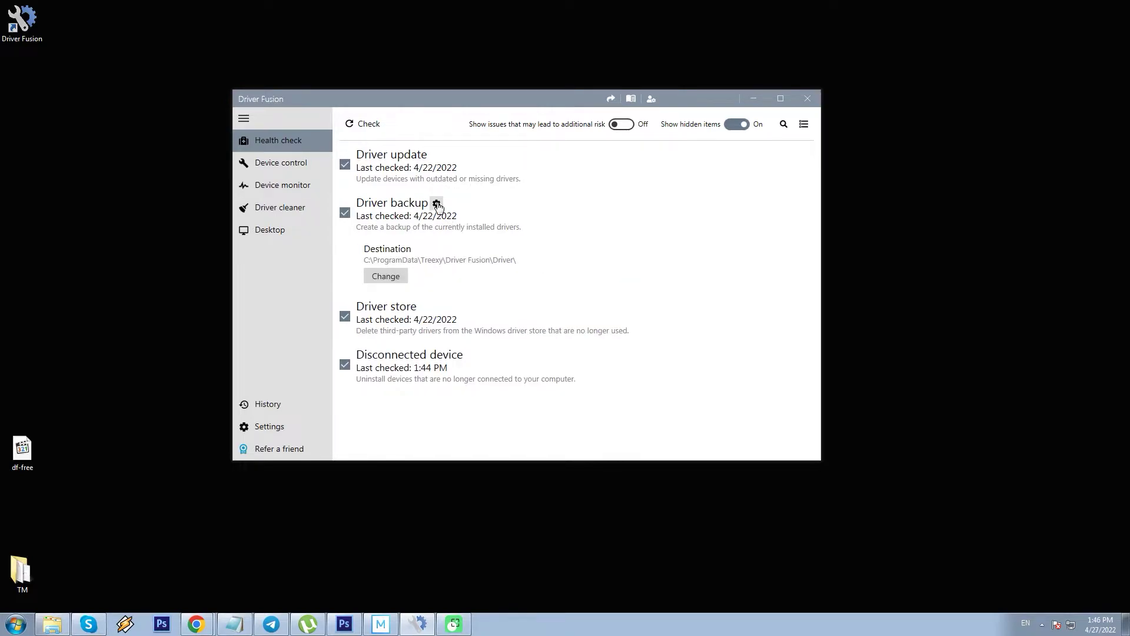
- Leave the backup folder unchanged and turn on Show hidden items
left_click(399, 283)
left_click(677, 400)
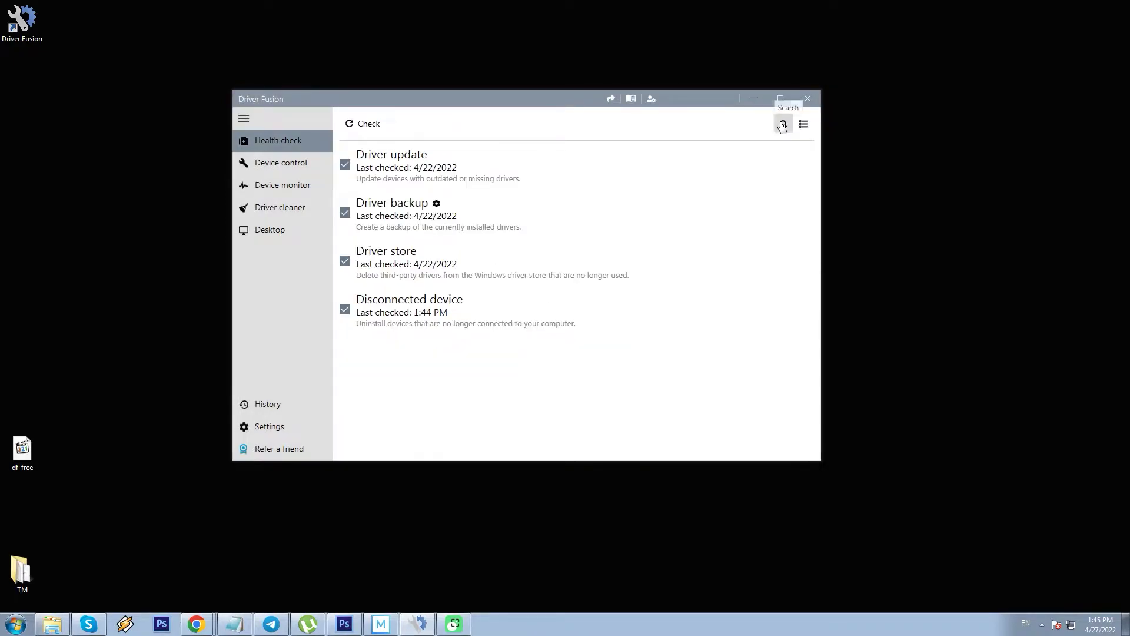
left_click(782, 125)
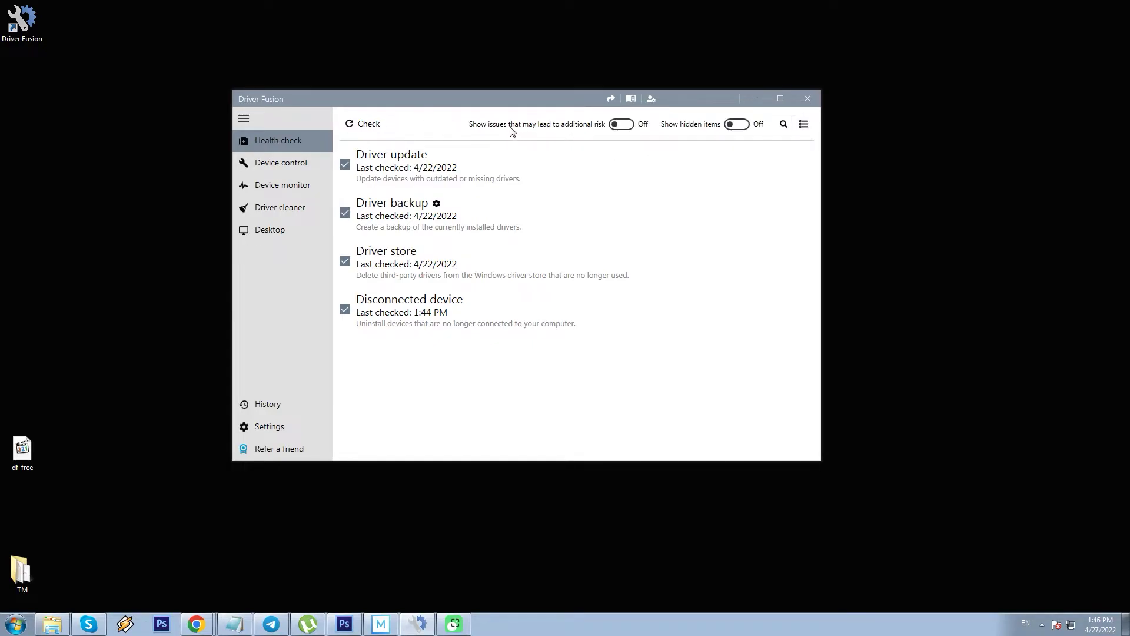
left_click(622, 126)
- Untick Driver update, Driver backup and Driver store, leaving only Disconnected device
left_click(345, 165)
left_click(345, 212)
left_click(345, 261)
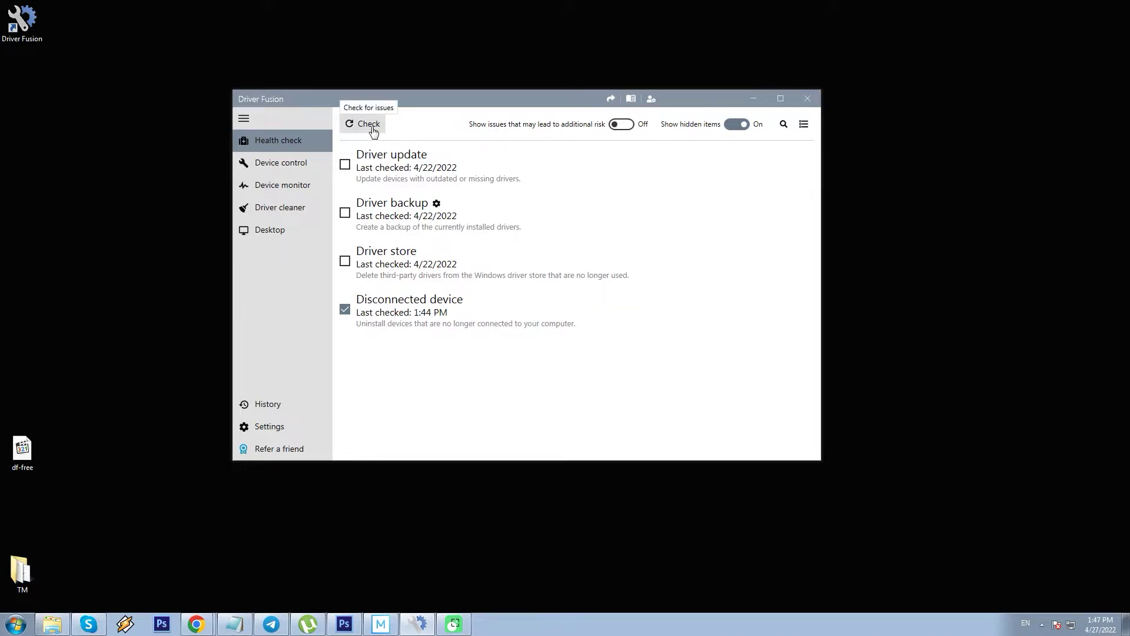
- Run the disconnected device check and browse its 93 disconnected-device results
left_click(373, 132)
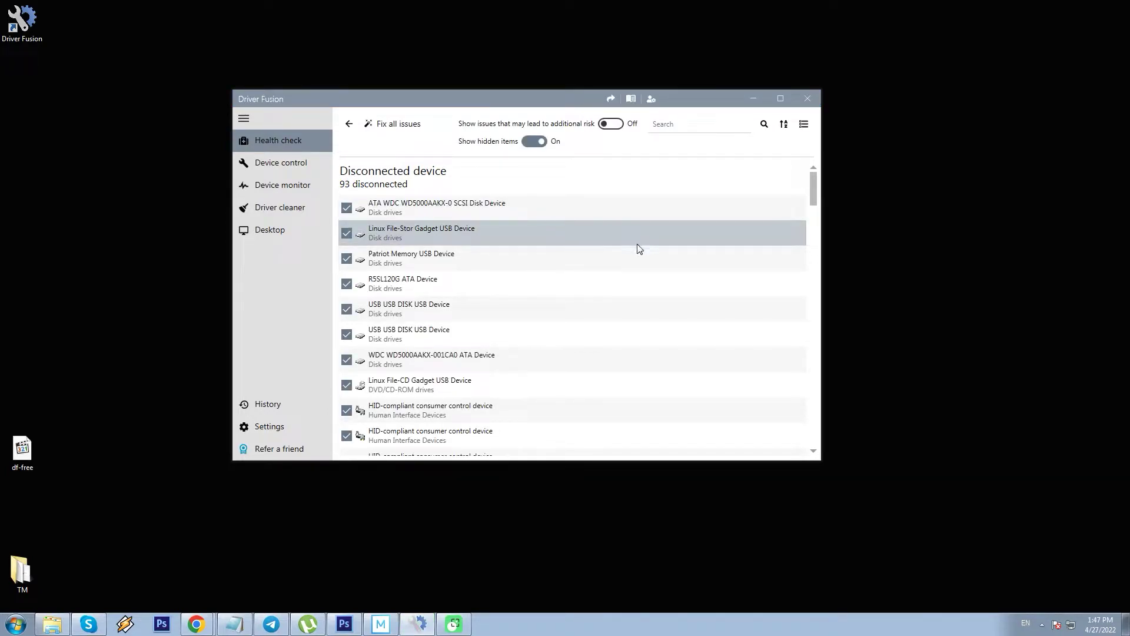
scroll(814, 200, "down", 1)
mouse_move(814, 203)
left_mouse_down()
mouse_move(810, 353)
mouse_move(812, 184)
left_mouse_up()
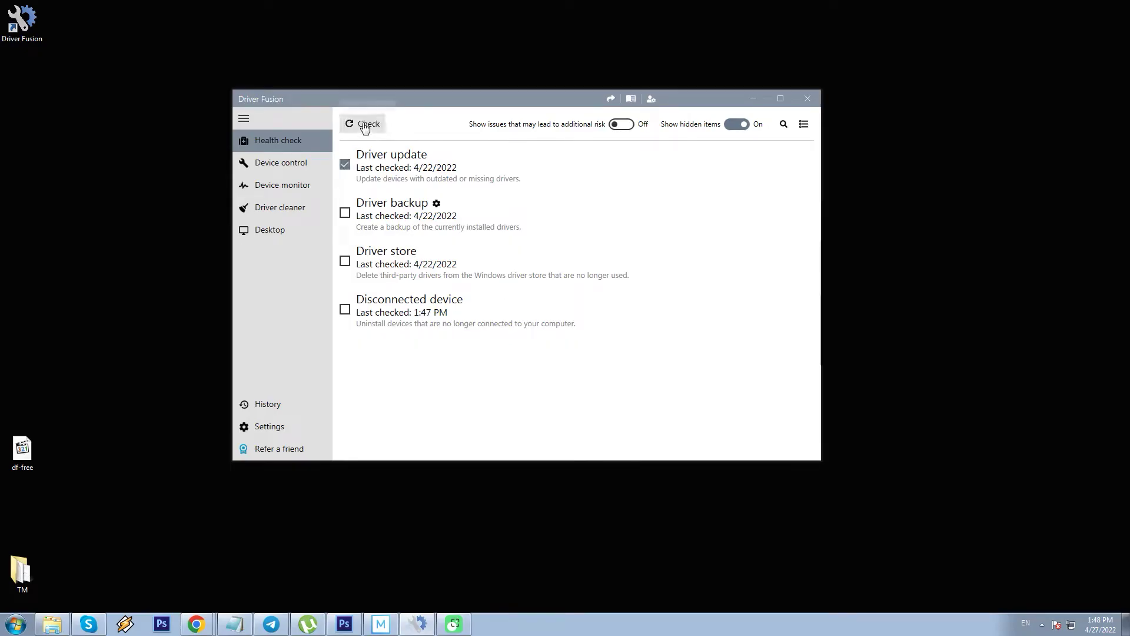
- Run the driver update scan and expand Generic PnP Monitor's installed versus available versions
left_click(365, 123)
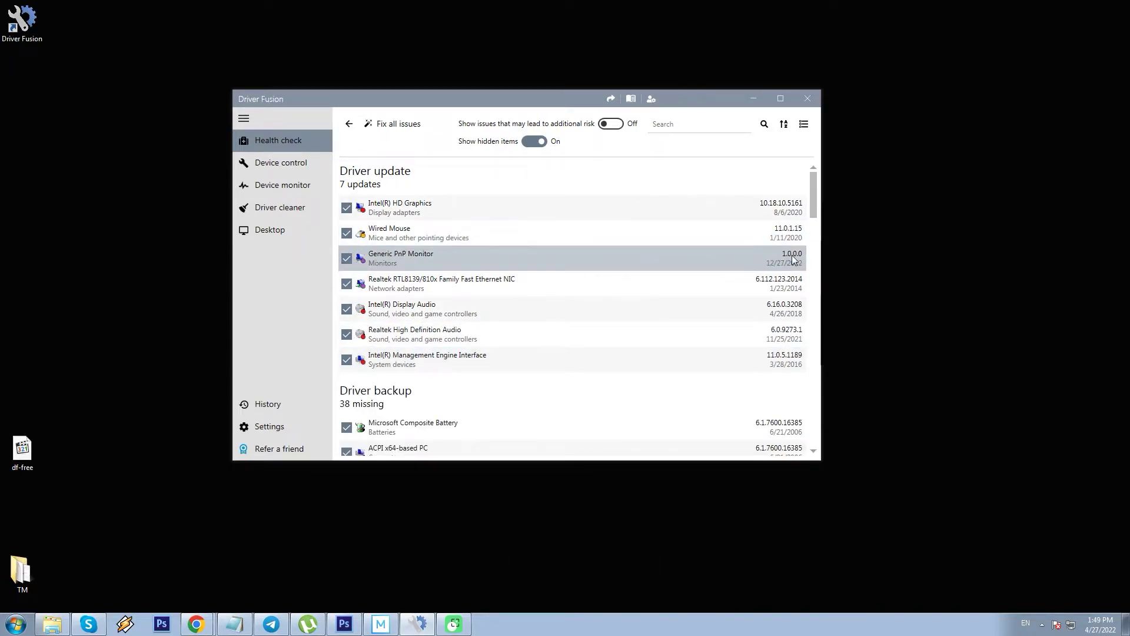
left_click(610, 260)
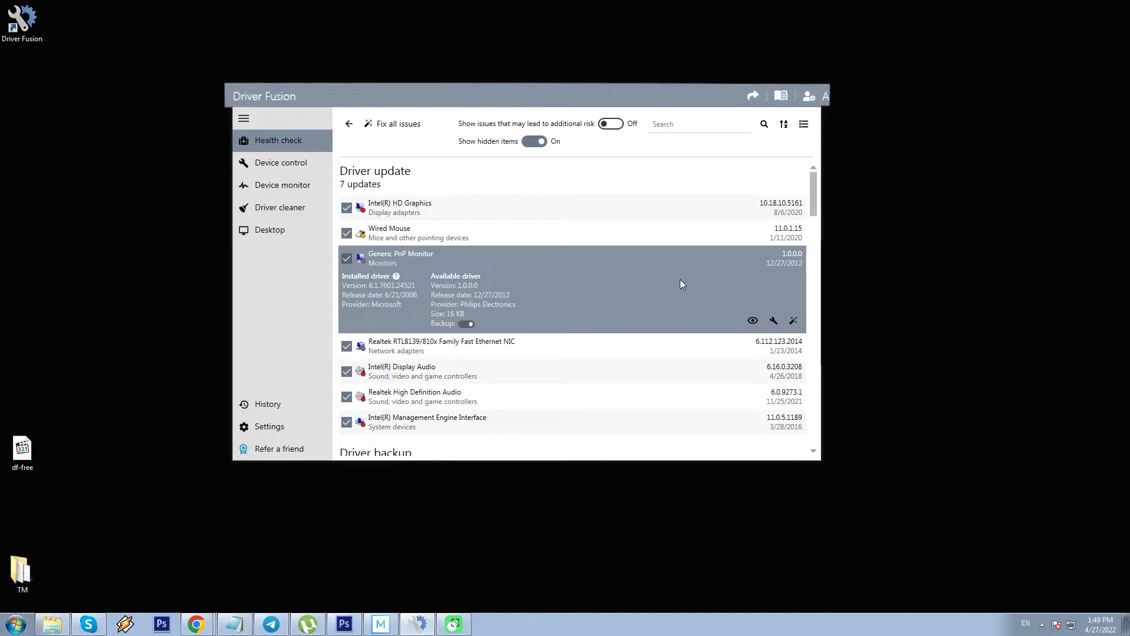
- Apply and confirm the Generic PnP Monitor driver update, leaving 6 updates listed
left_click(794, 321)
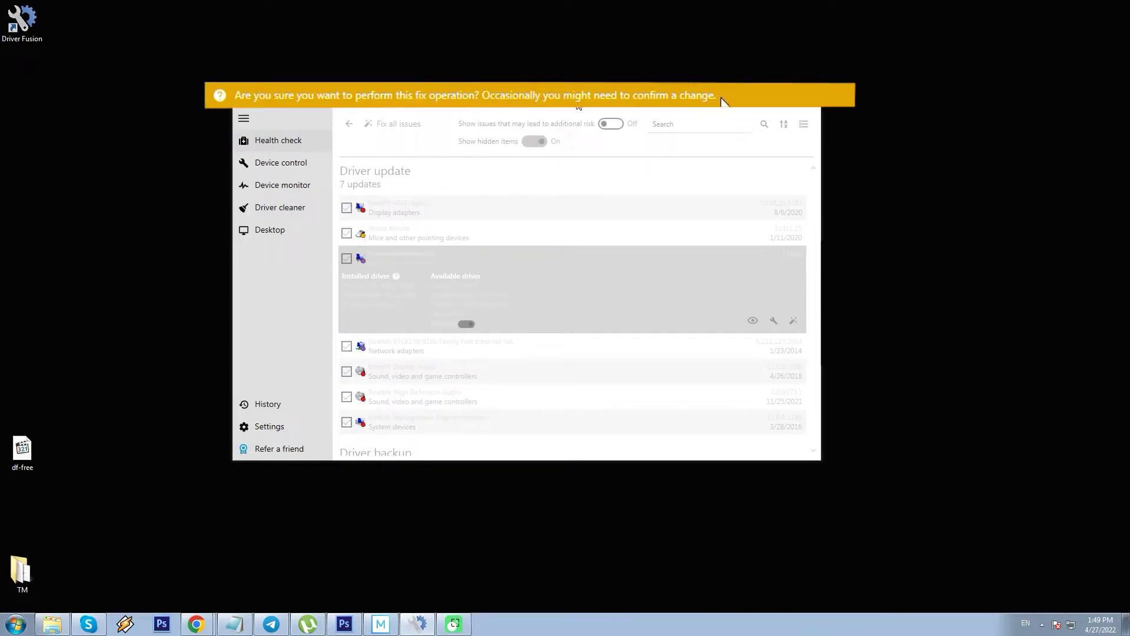
left_click(744, 105)
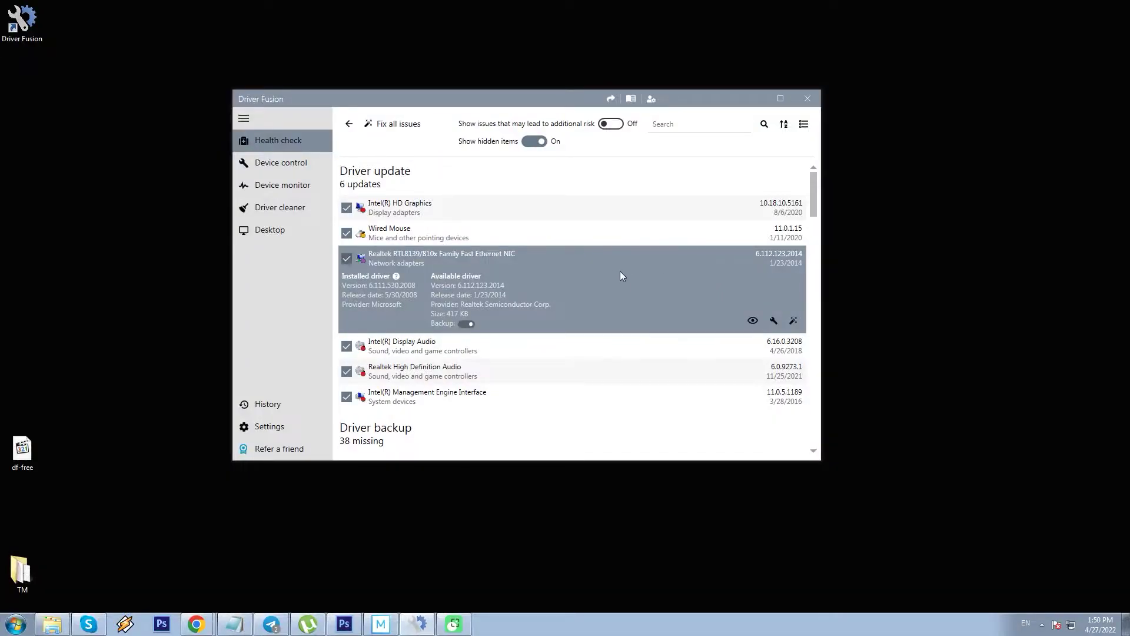
left_click_drag(811, 200, 813, 367)
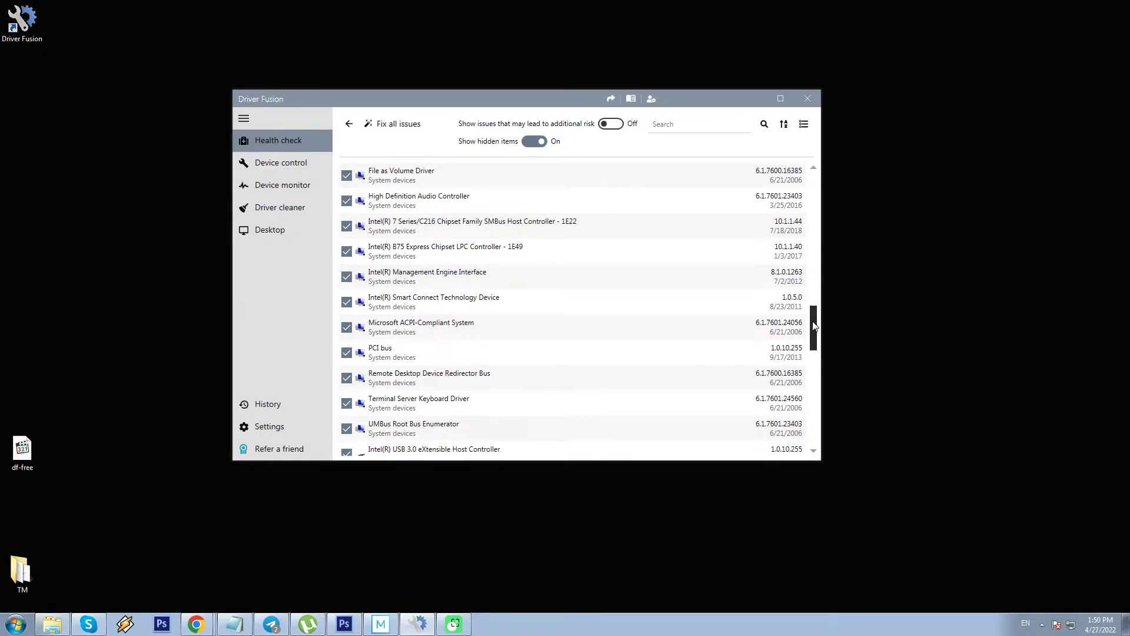
left_click_drag(812, 300, 814, 328)
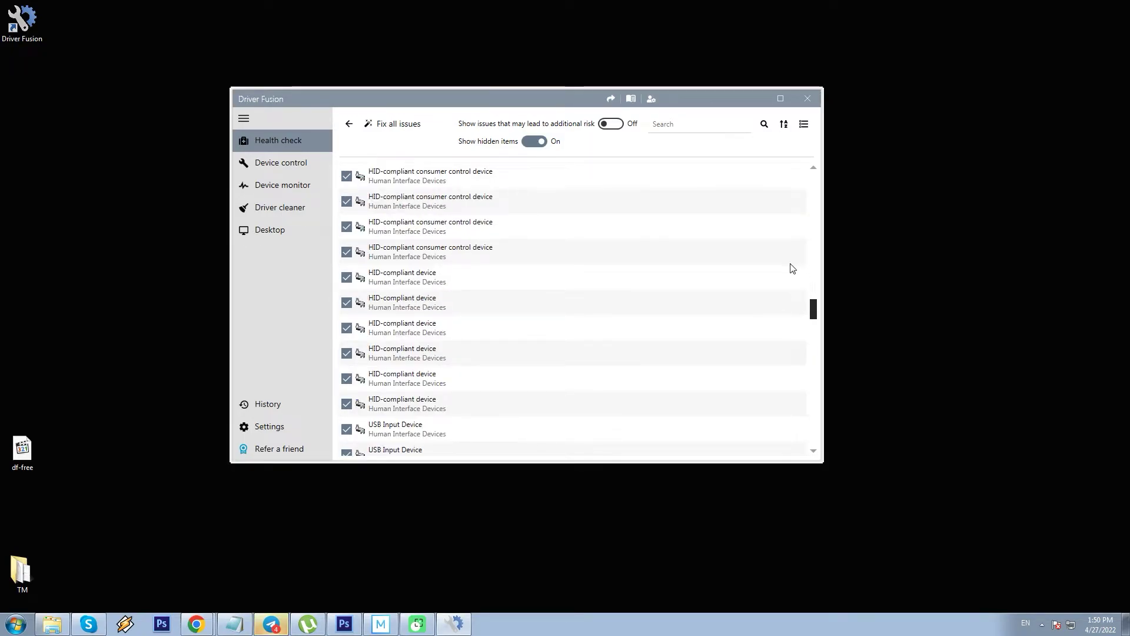
scroll(792, 269, "up", 5)
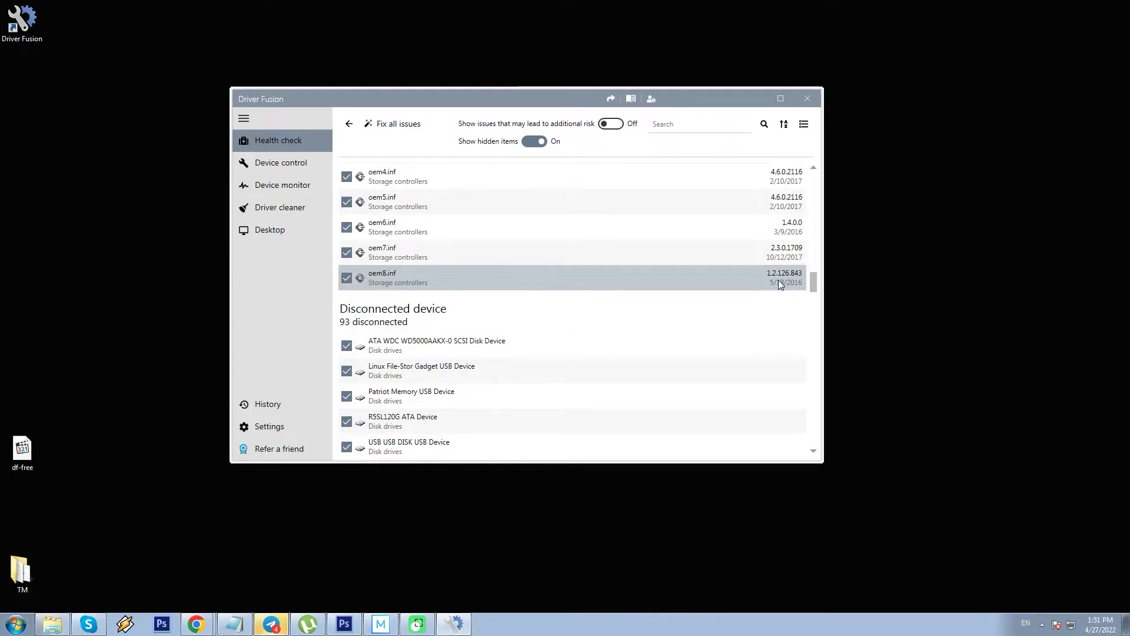
scroll(650, 285, "up", 1)
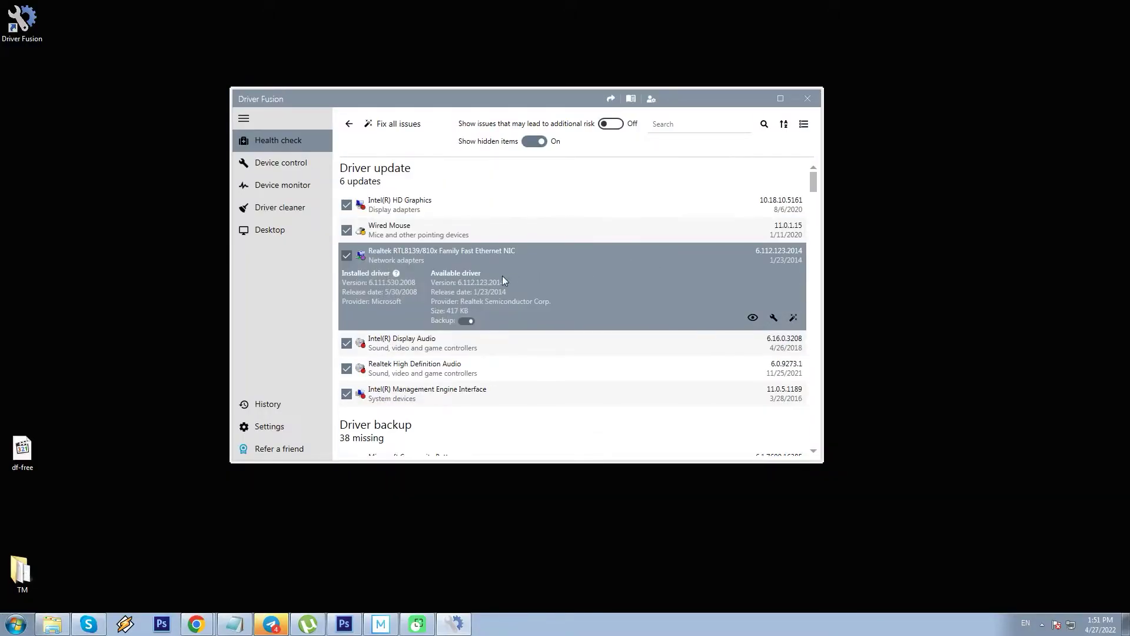
- Untick Intel HD Graphics, Wired Mouse, Intel Display Audio, Realtek HD Audio and Intel Management Engine Interface
left_click(347, 204)
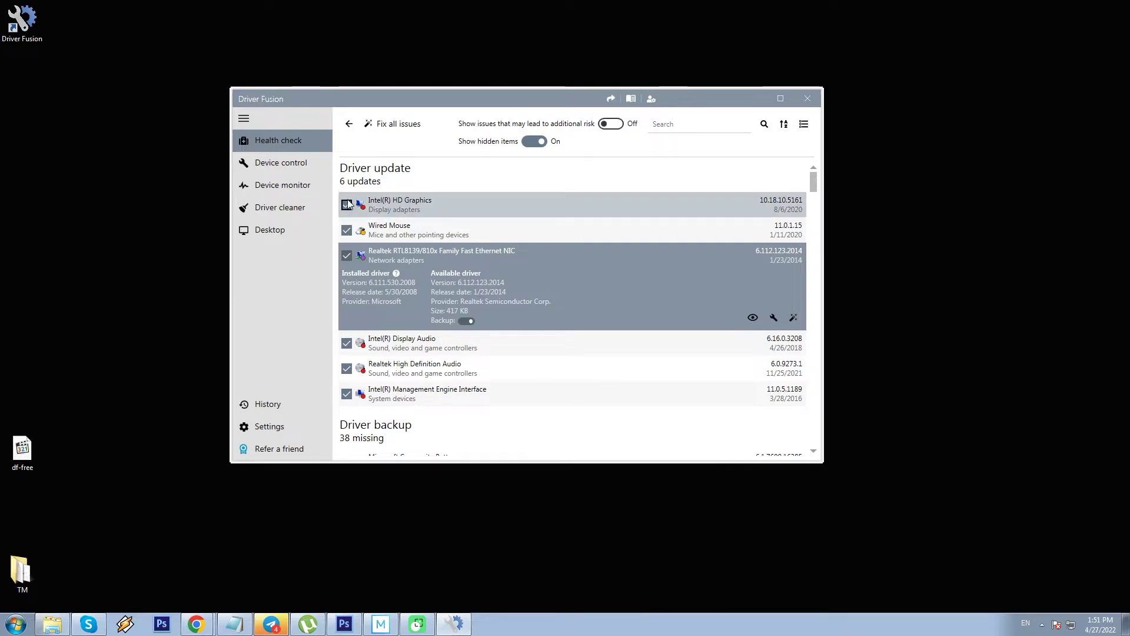
left_click(347, 230)
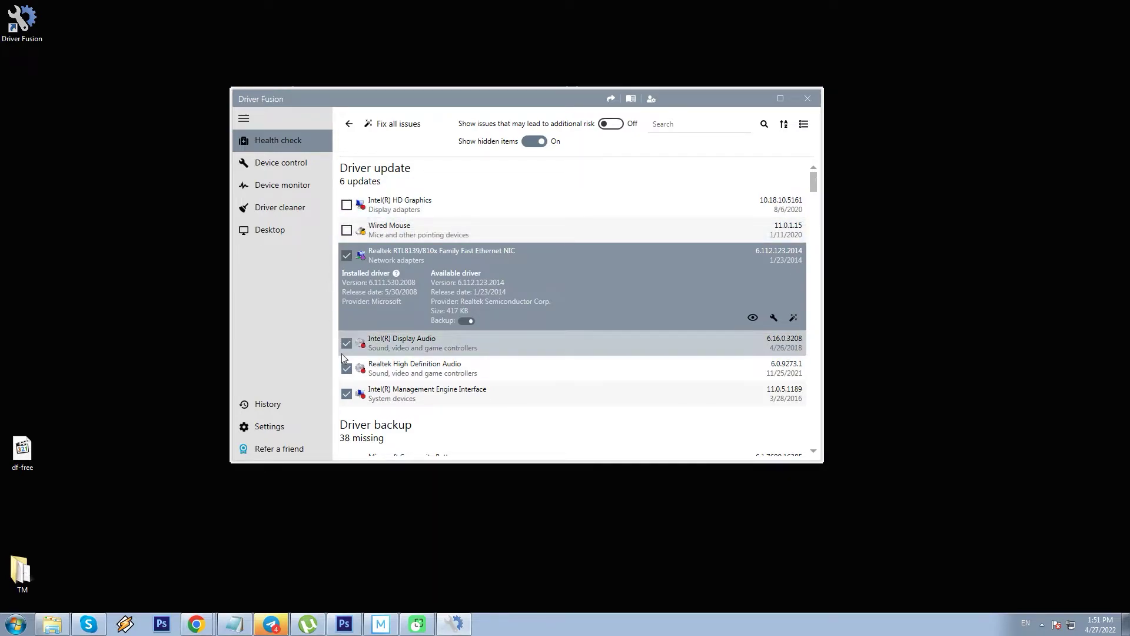
left_click(347, 344)
left_click(346, 369)
left_click(346, 395)
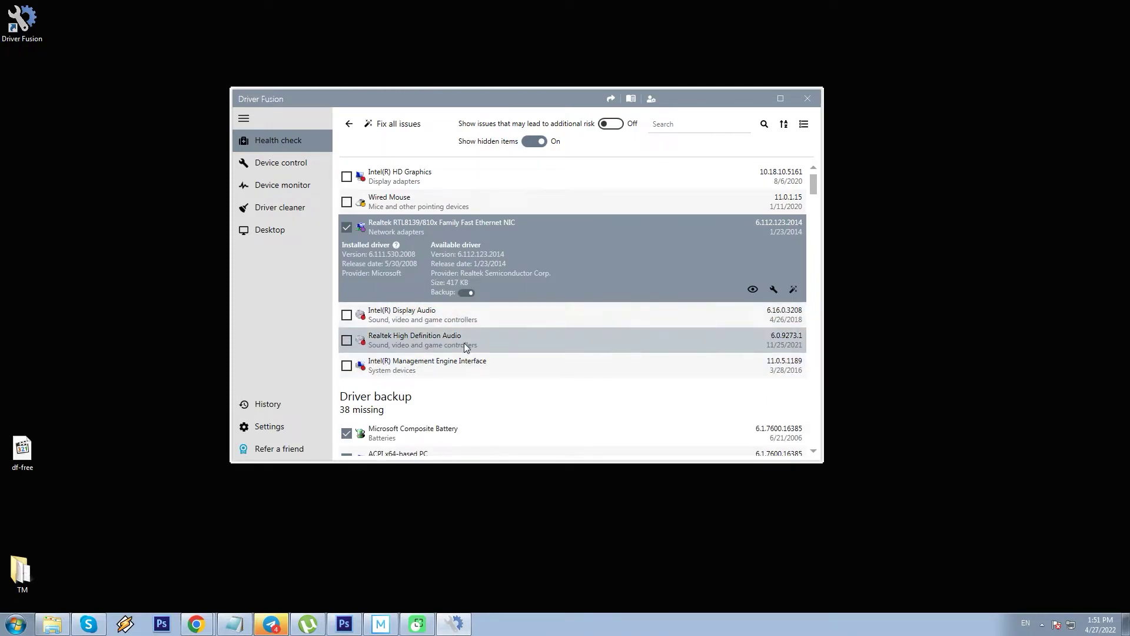
- Fix all remaining ticked issues and return to the Health check overview
left_click(390, 124)
left_click(741, 98)
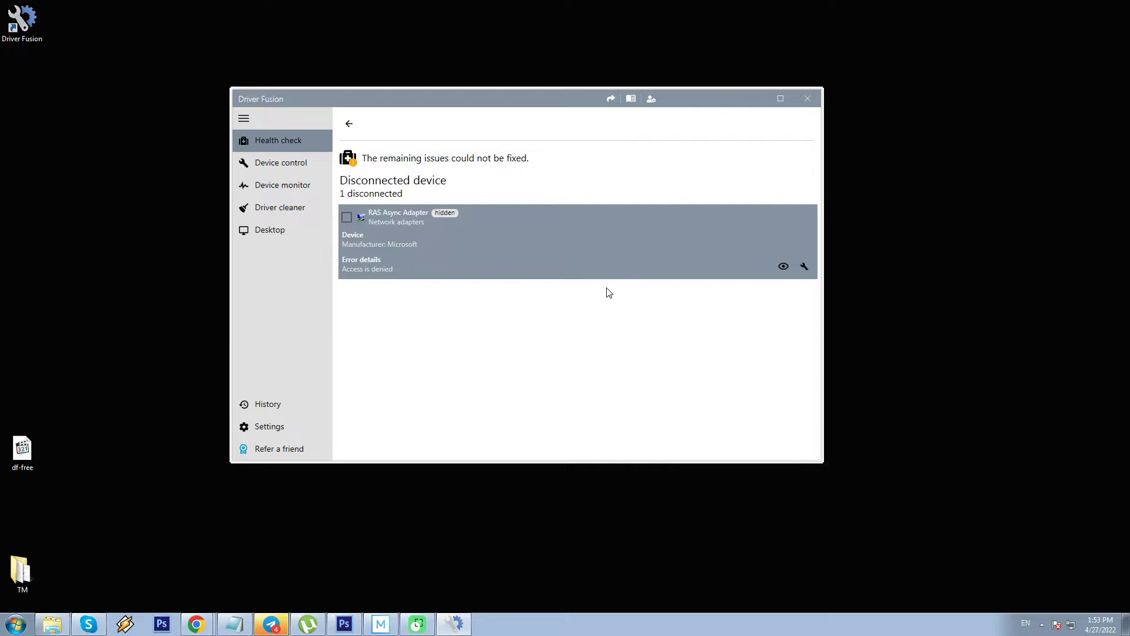
left_click(349, 124)
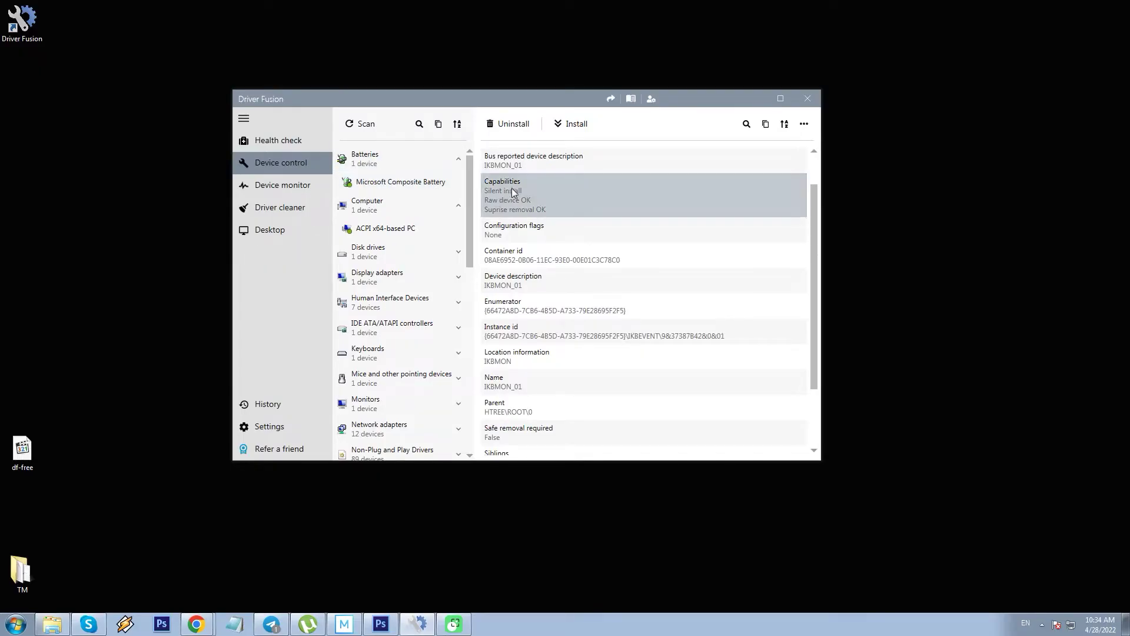
- Browse the Device control category list and rescan the computer's devices
scroll(468, 219, "down", 4)
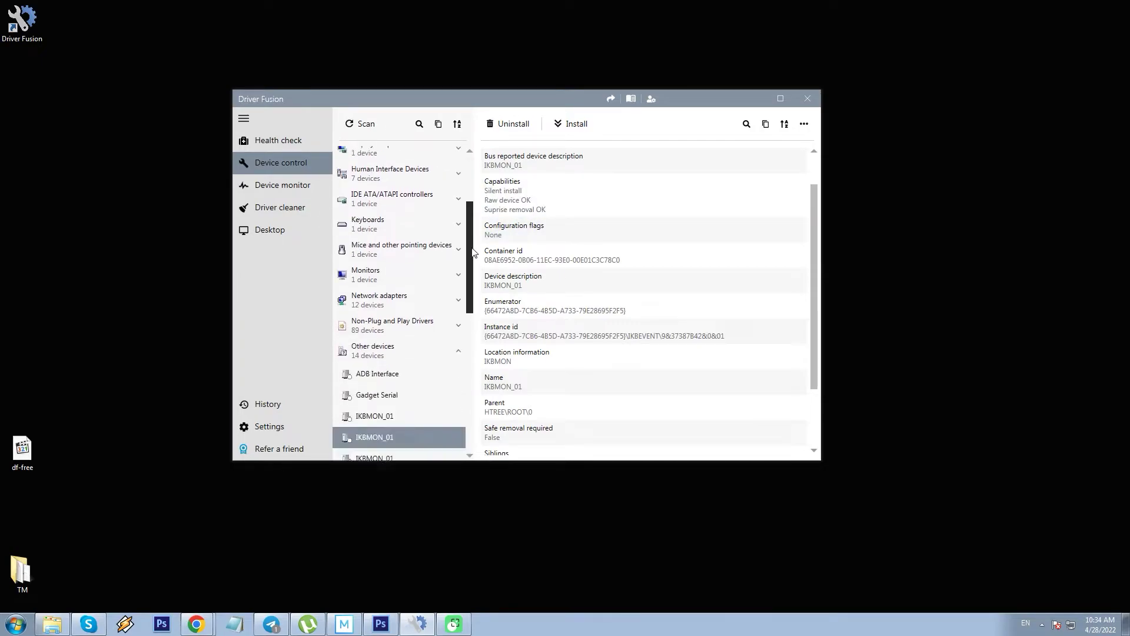
scroll(465, 211, "up", 4)
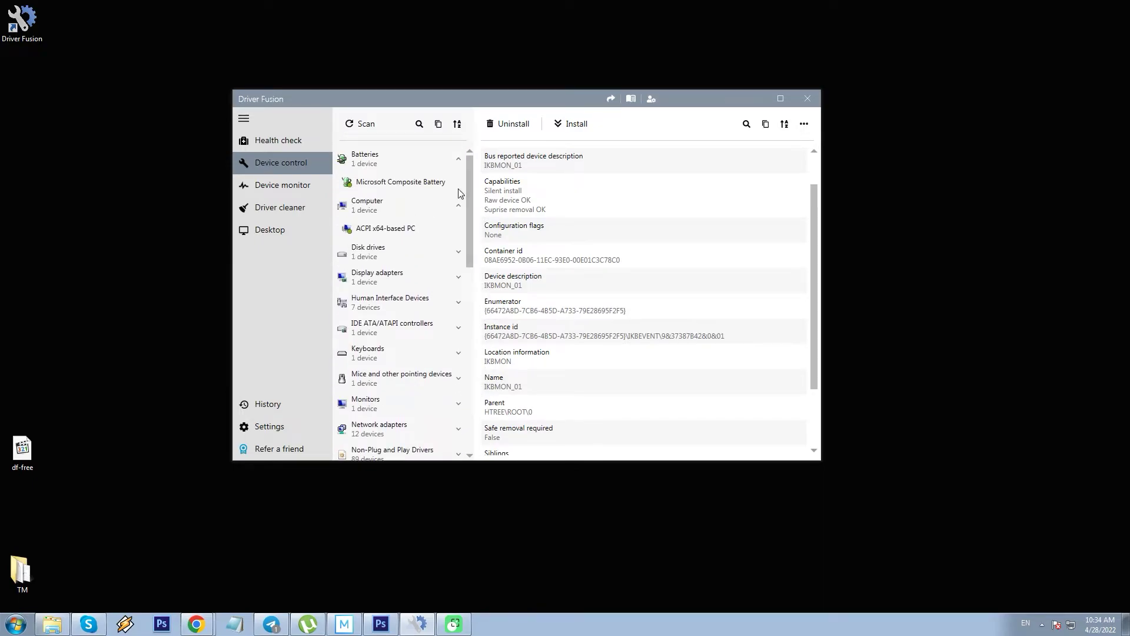
left_click(365, 125)
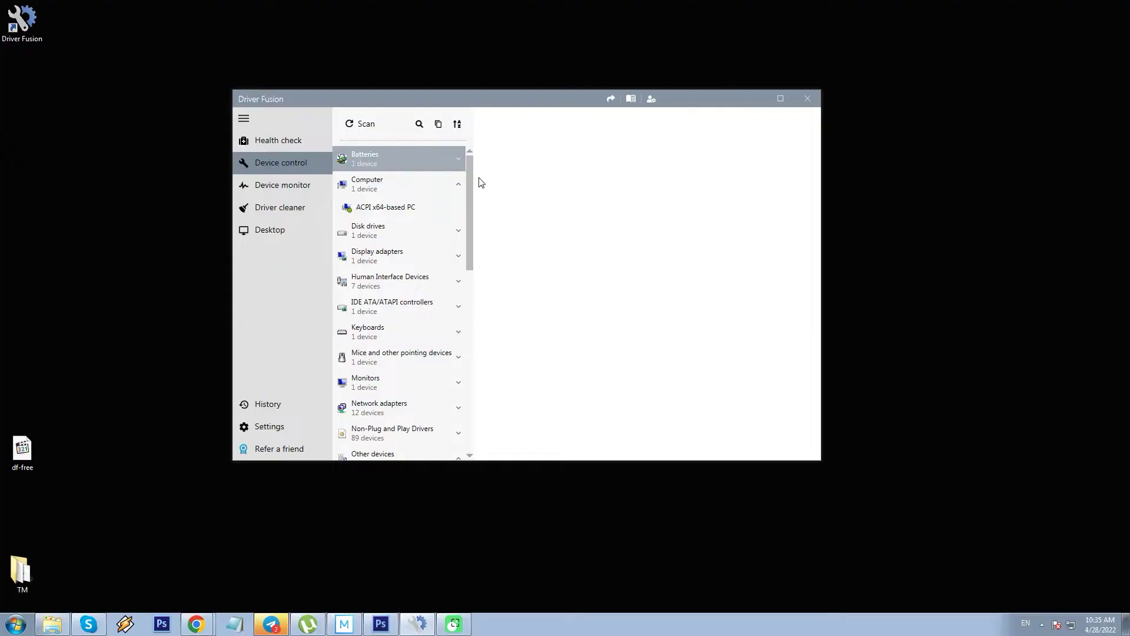
- Re-expand the Computer group and scroll through ACPI x64-based PC's properties
left_click(451, 186)
left_click(451, 186)
left_click(377, 207)
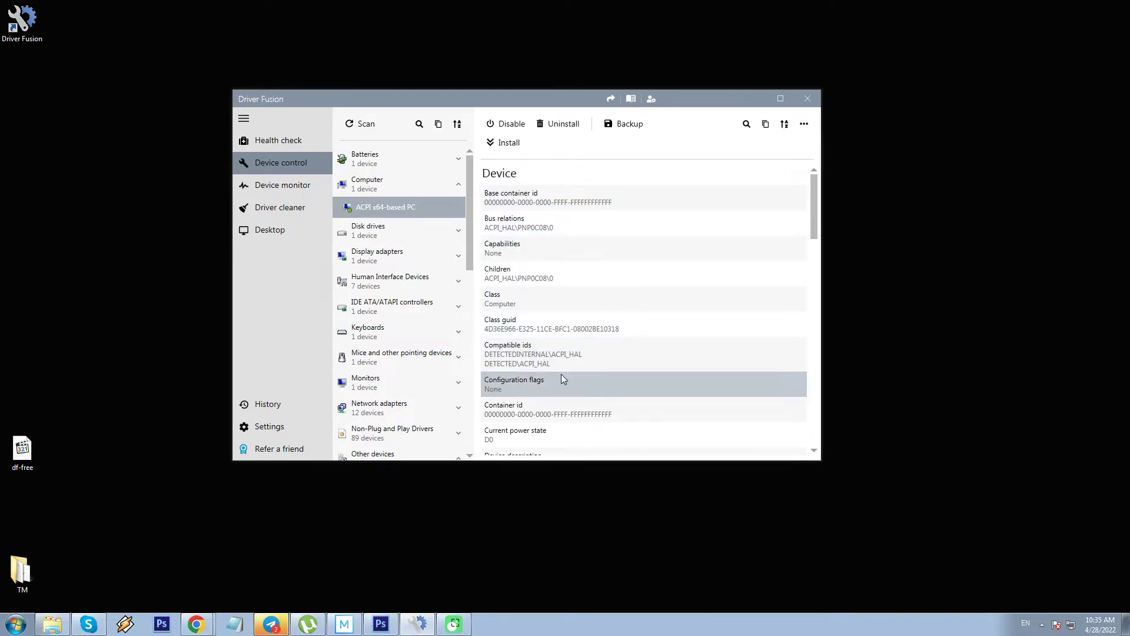
scroll(564, 347, "down", 5)
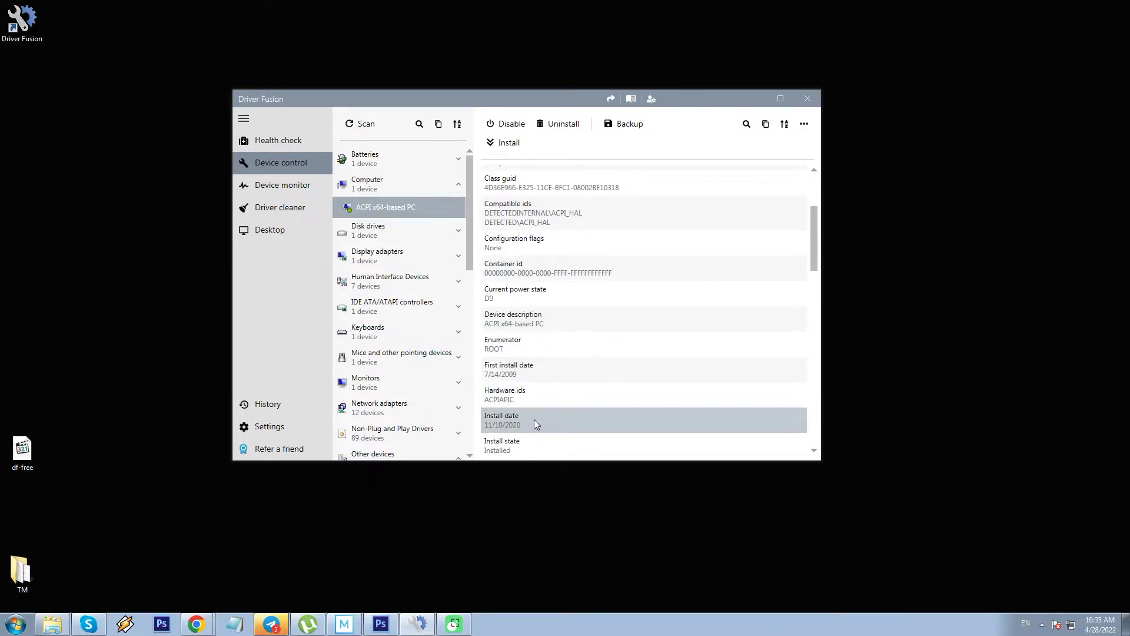
scroll(536, 420, "down", 3)
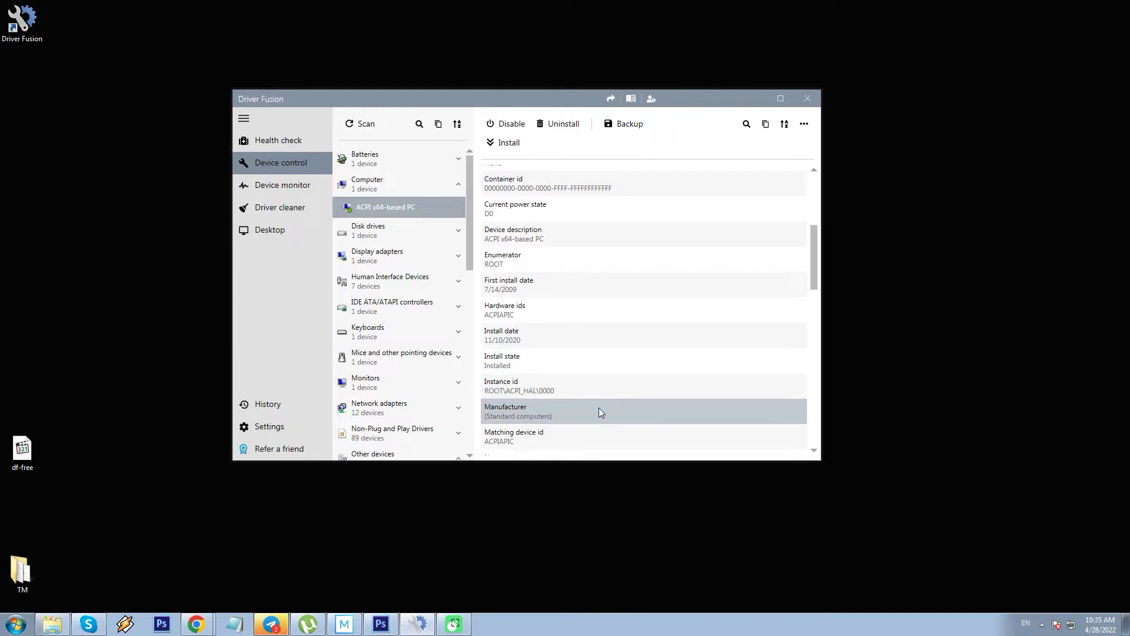
scroll(600, 411, "down", 4)
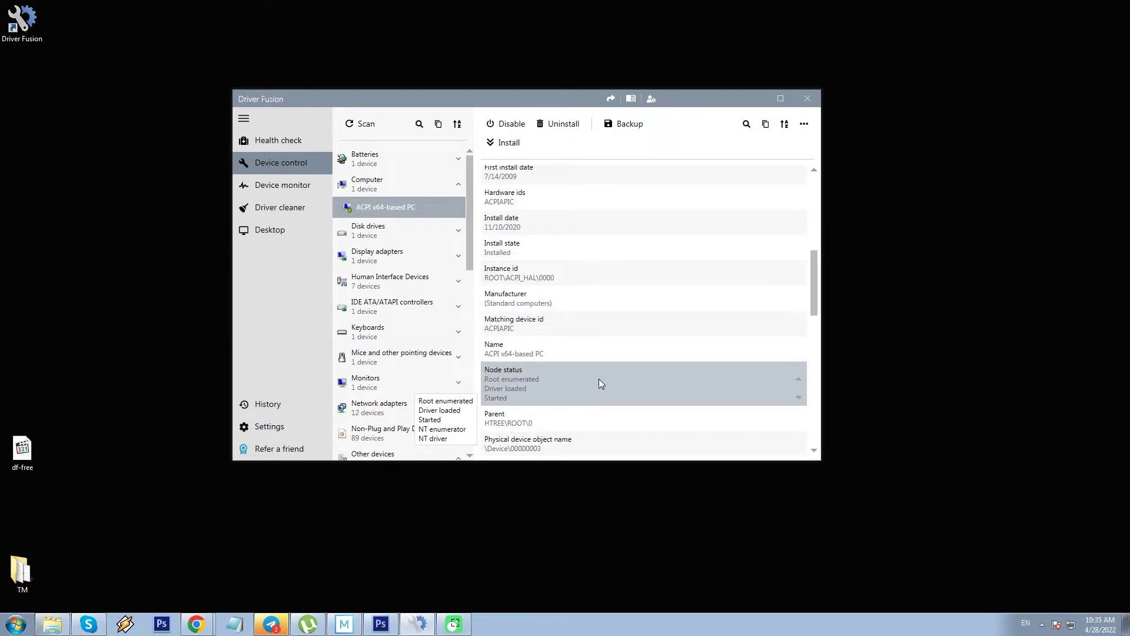
scroll(601, 380, "down", 3)
scroll(589, 386, "down", 2)
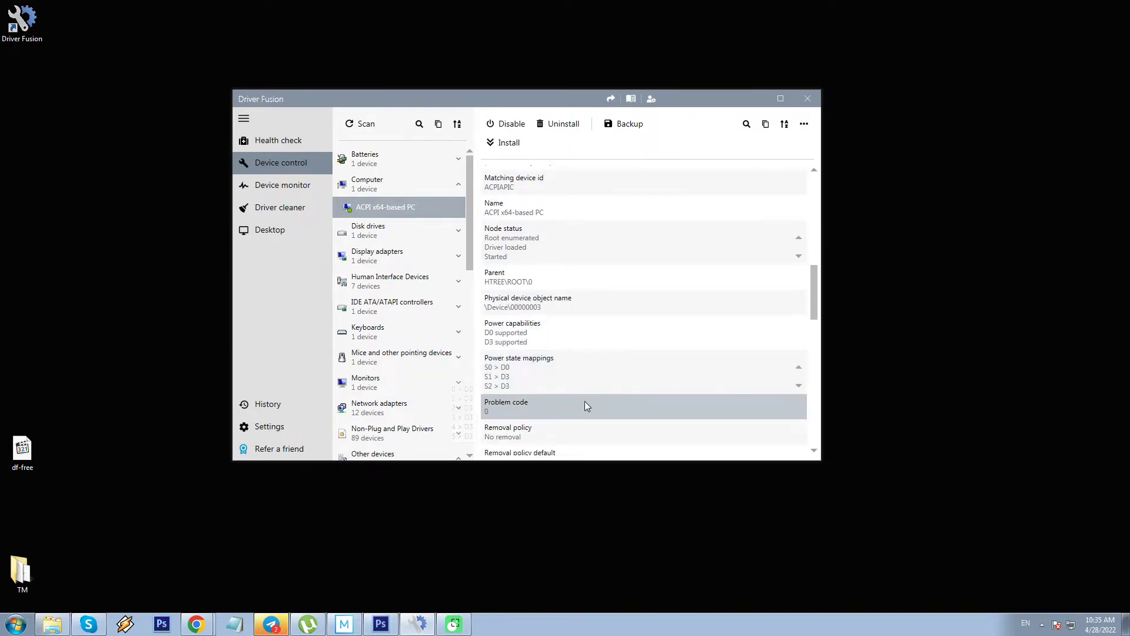
scroll(583, 402, "down", 3)
scroll(577, 395, "down", 2)
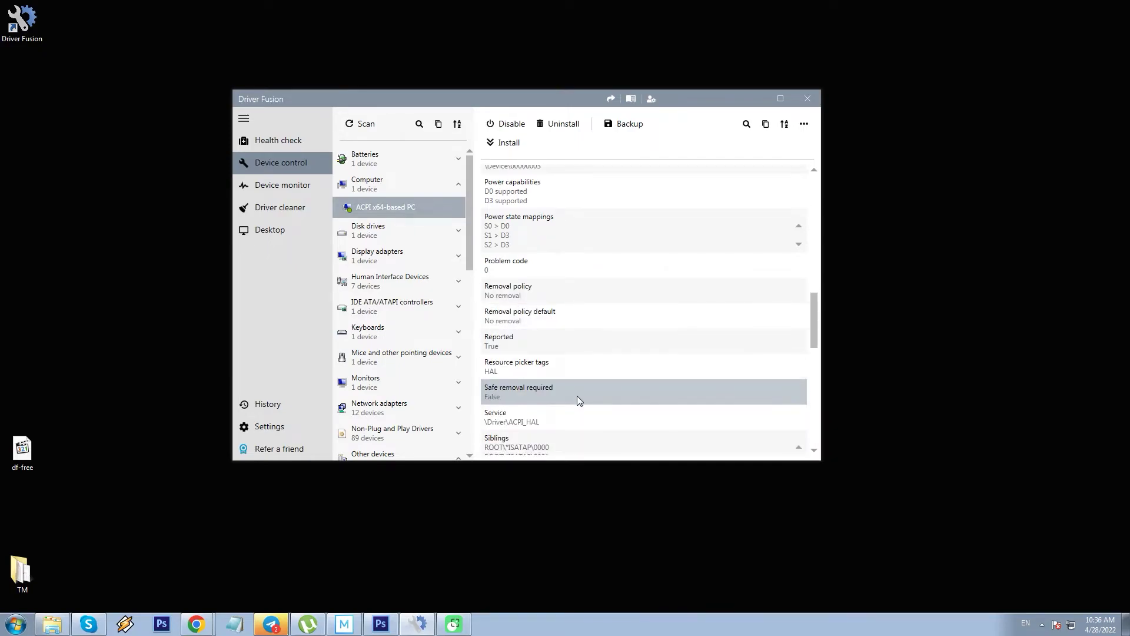
scroll(556, 421, "down", 3)
scroll(568, 391, "down", 8)
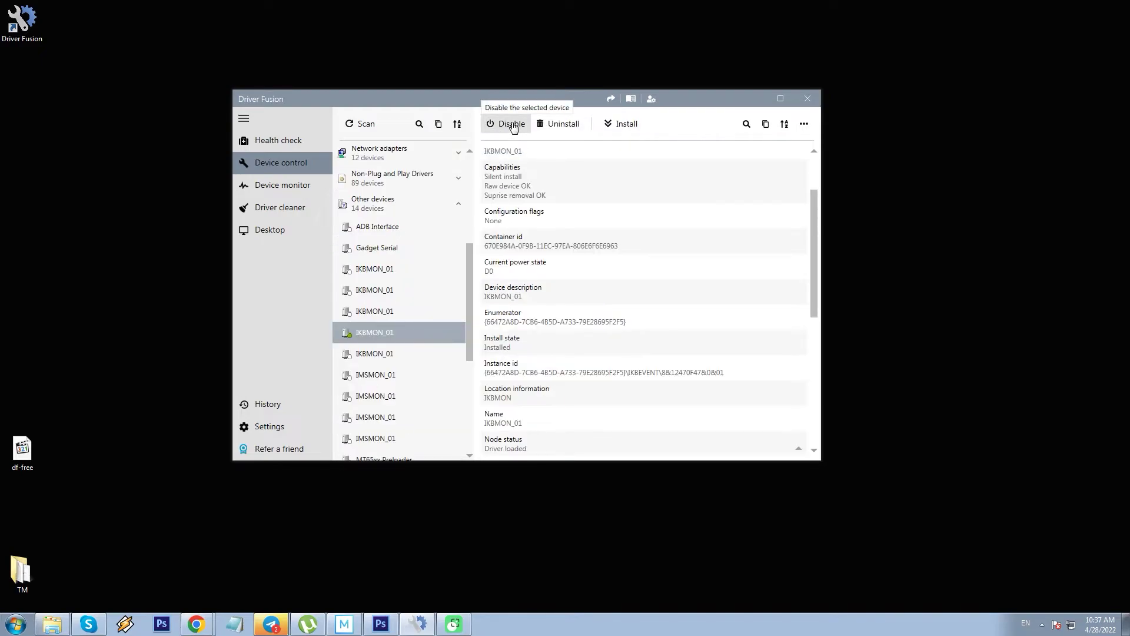
- Disable the IKBMON_01 device and view its driver installation choices
left_click(512, 125)
left_click(746, 98)
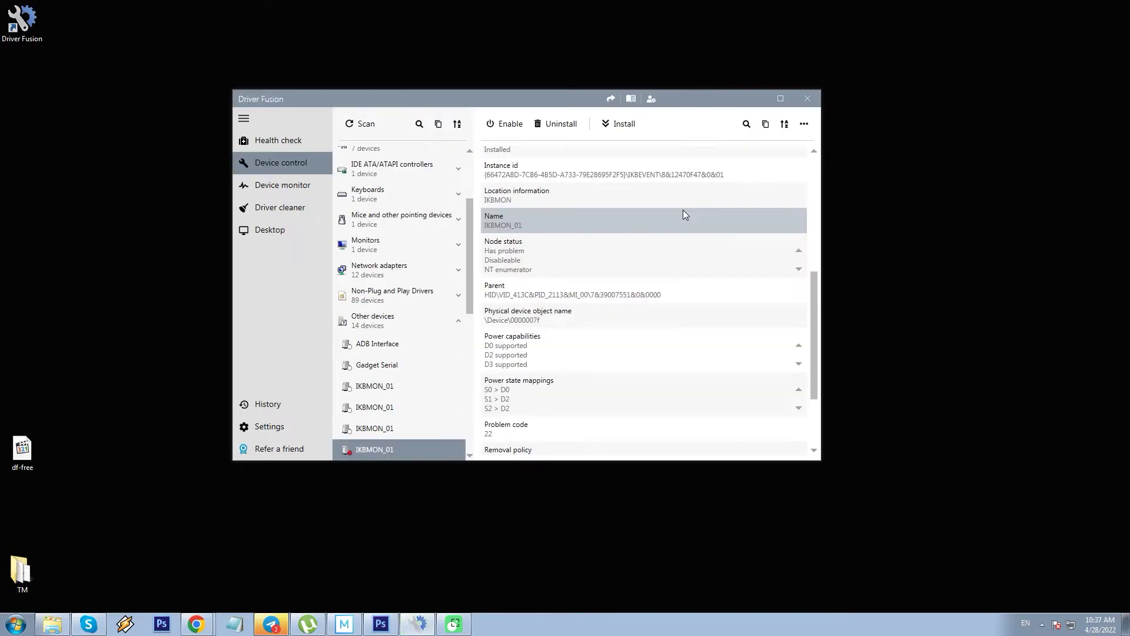
left_click(624, 129)
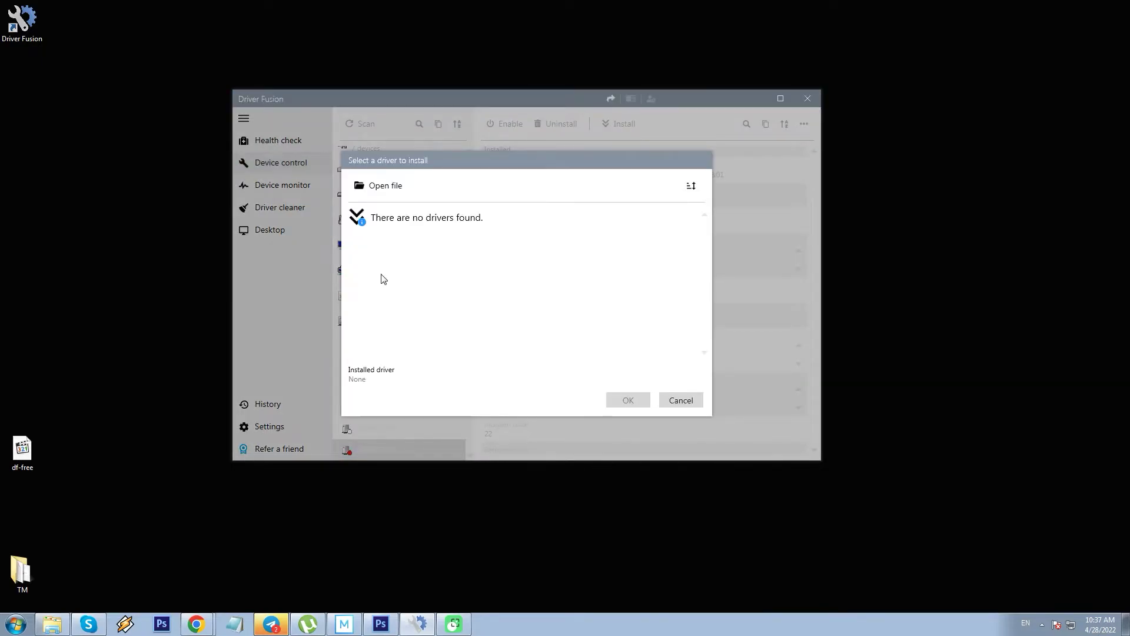
left_click(680, 400)
- Expand Ports (COM & LPT) and view Communications Port (COM1) details
scroll(405, 296, "down", 1)
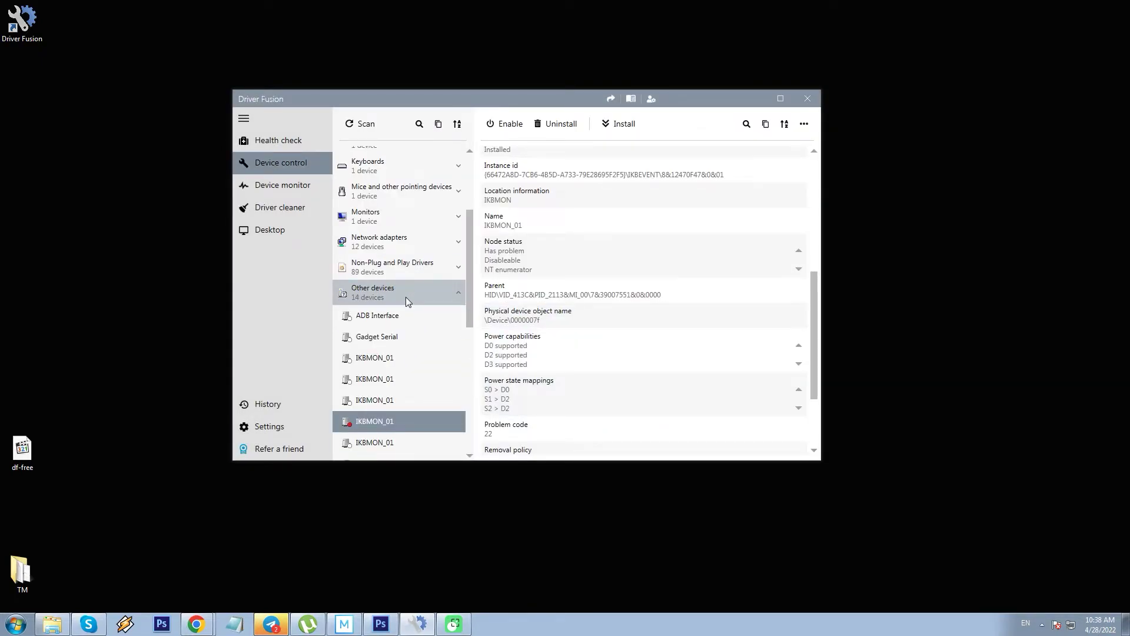
scroll(411, 301, "down", 7)
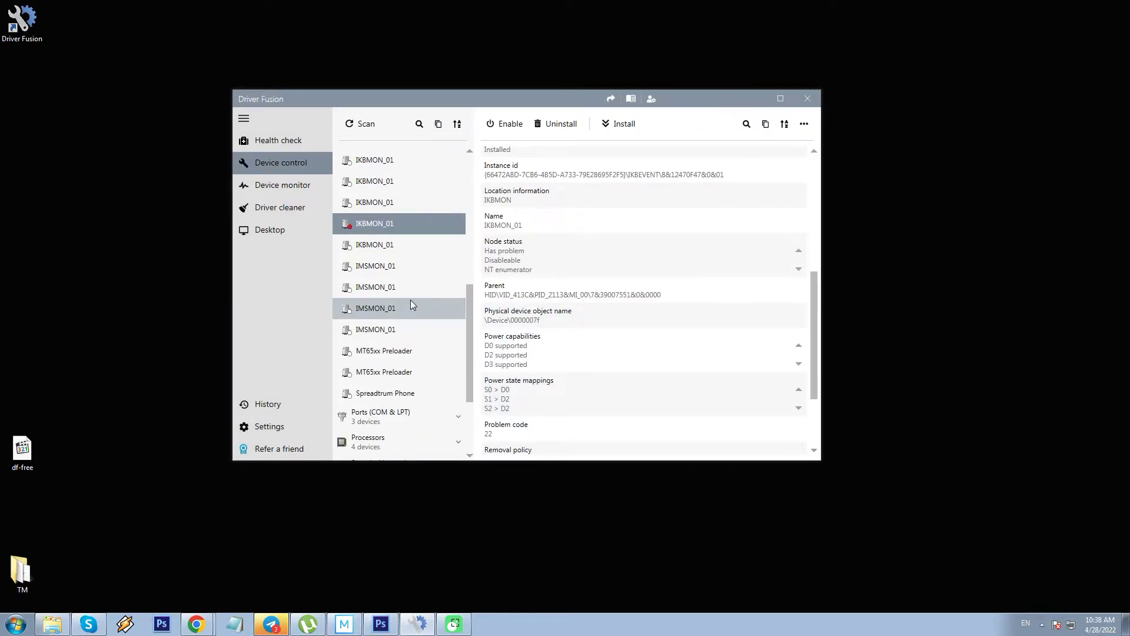
scroll(411, 301, "down", 1)
left_click(390, 386)
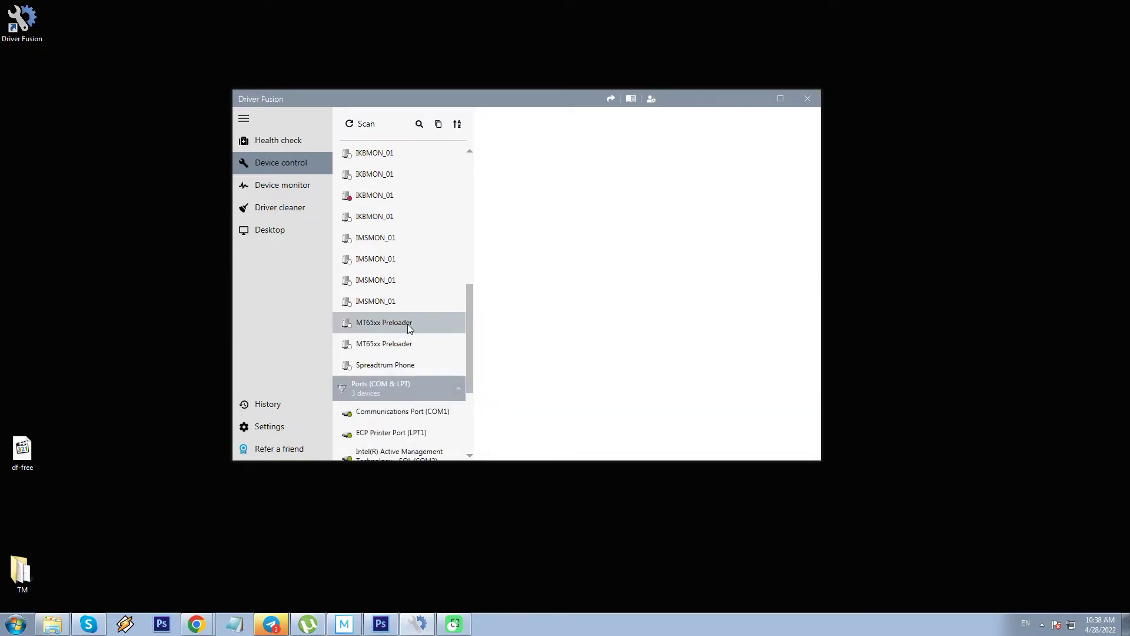
scroll(410, 328, "down", 3)
left_click(414, 325)
scroll(629, 227, "down", 5)
scroll(628, 235, "up", 2)
scroll(627, 236, "up", 2)
scroll(627, 234, "up", 1)
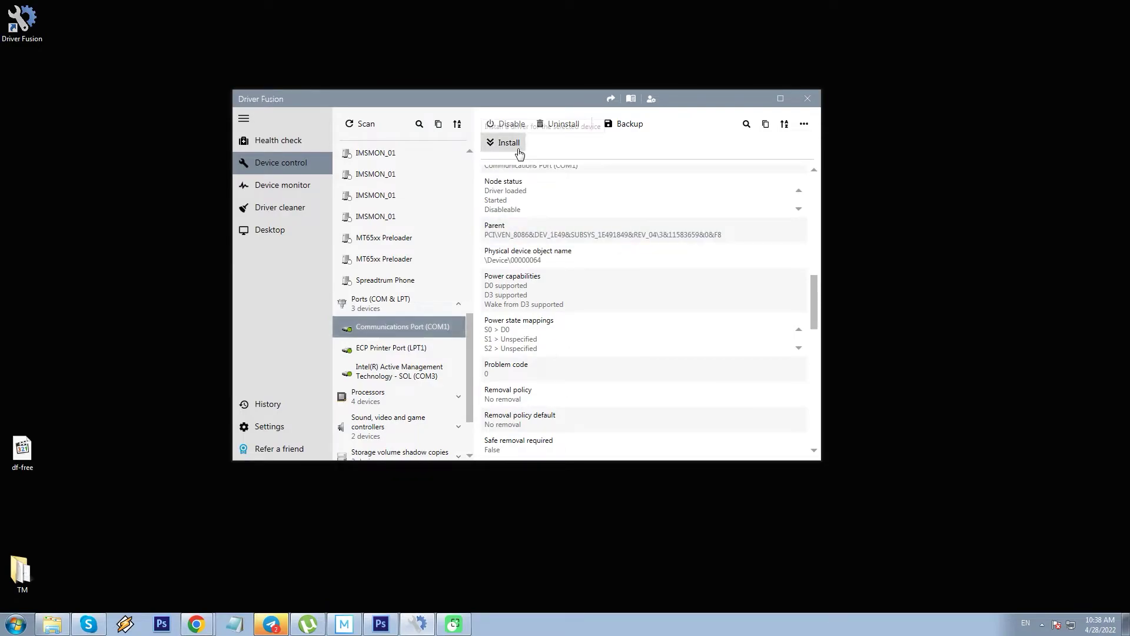
- Install the Communications Port driver on COM1, then back up Generic volume shadow copy
left_click(519, 152)
left_click(407, 230)
left_click(615, 398)
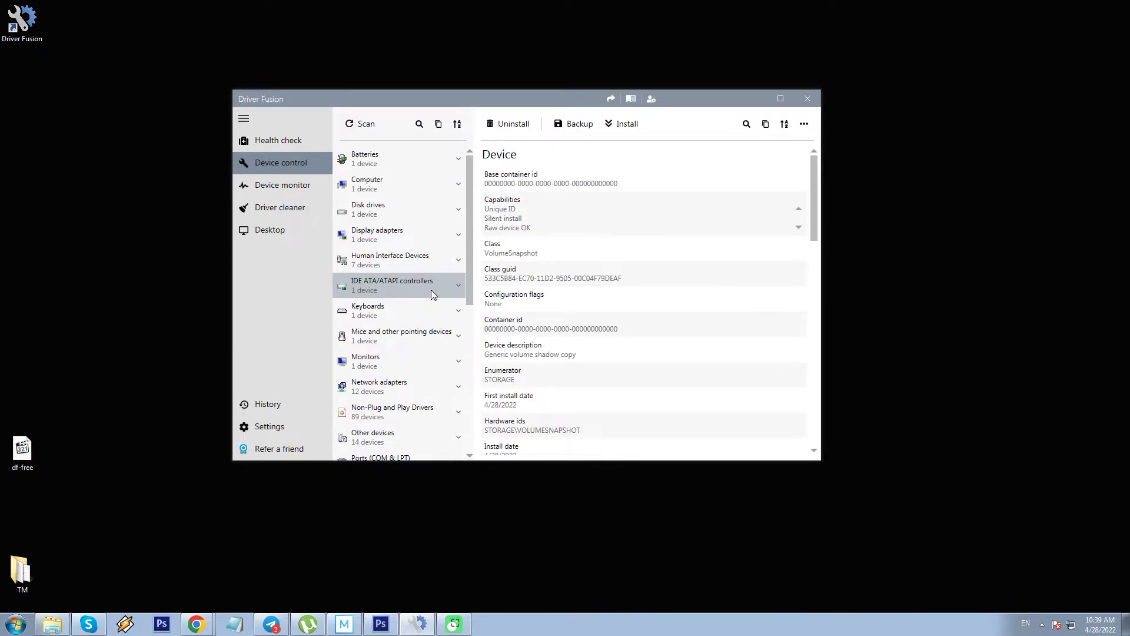
left_click(575, 129)
- Confirm the driver backup and show the Processors graph's measurement options
left_click(628, 403)
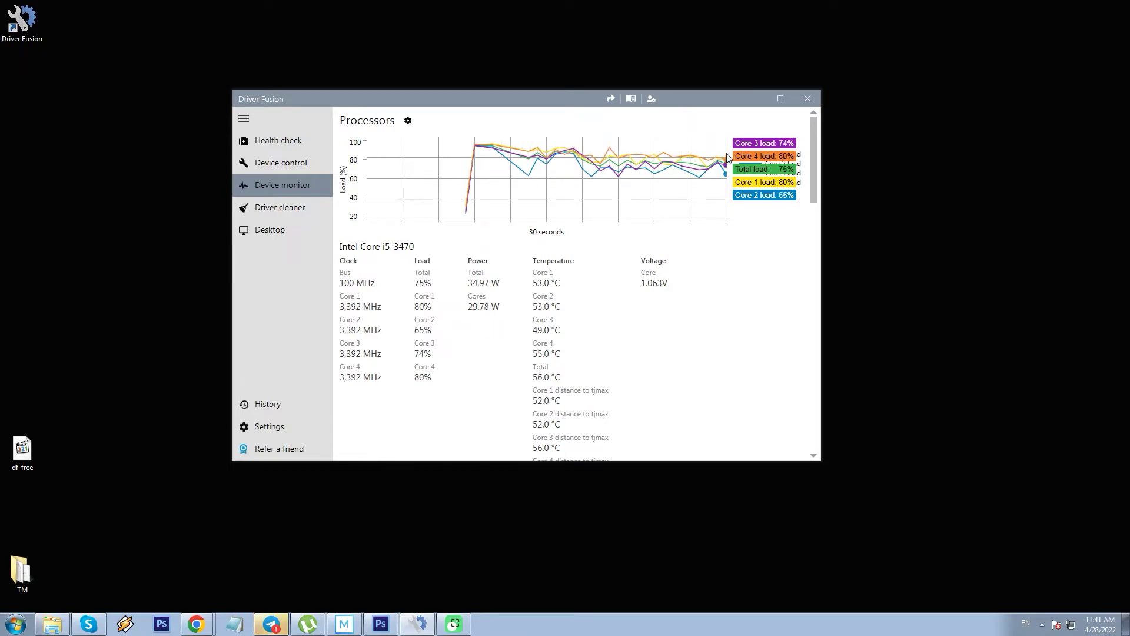
left_click(406, 123)
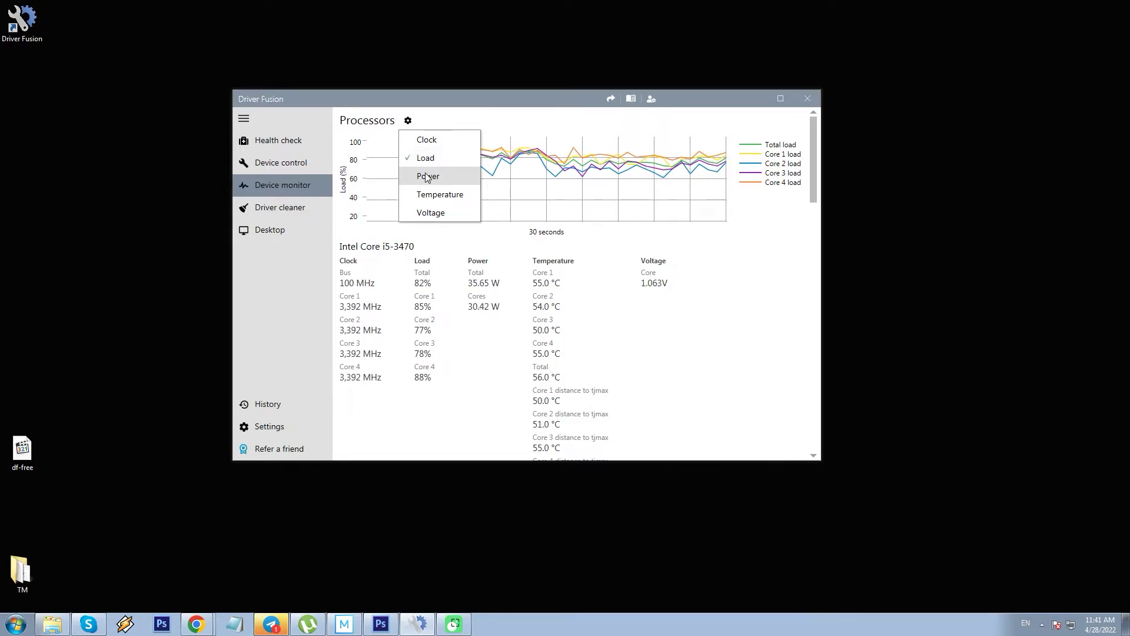
- Switch the processor graph from plotting Load to plotting Clock speeds
left_click(425, 140)
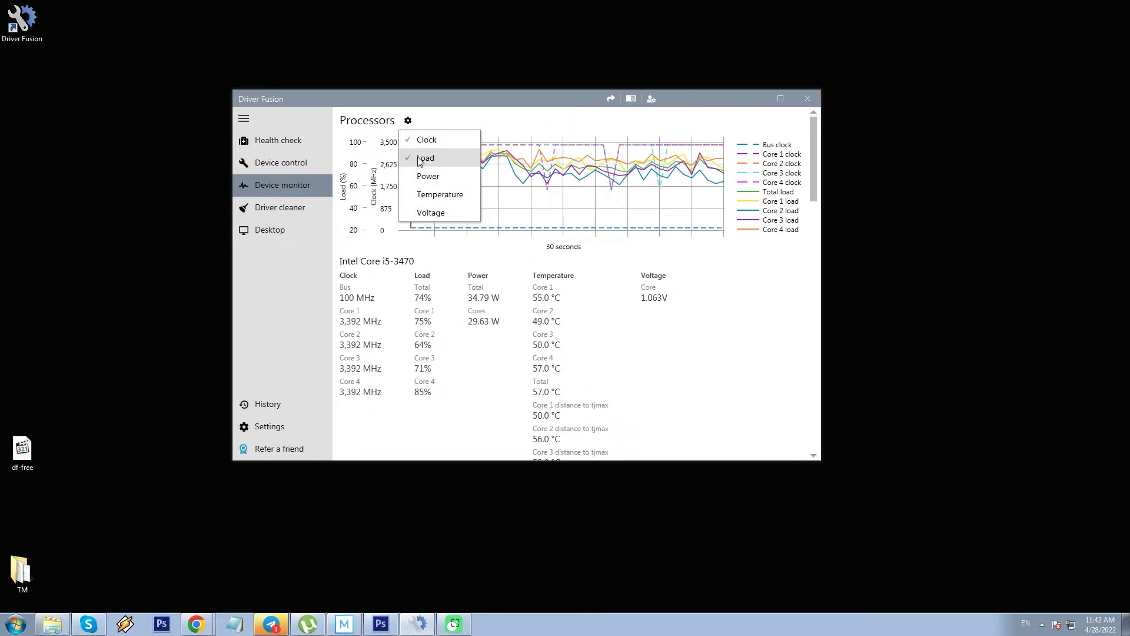
left_click(420, 160)
left_click(438, 154)
- Review the Motherboard, Memory and Disk drives readings, including the motherboard graph options
scroll(709, 254, "down", 1)
scroll(723, 260, "down", 3)
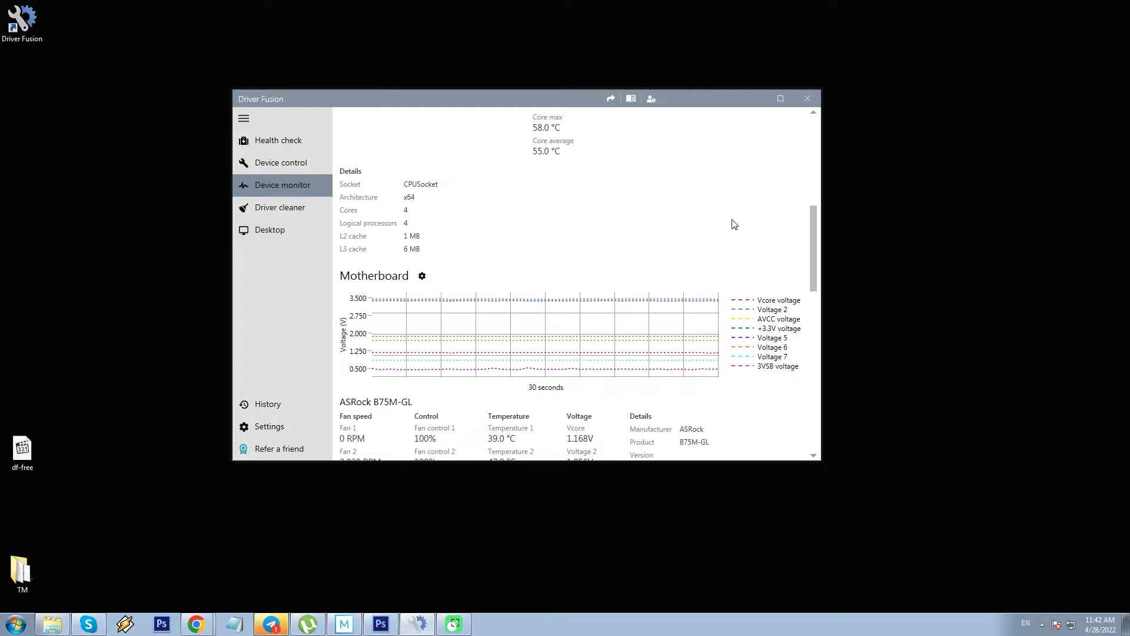
scroll(734, 224, "down", 2)
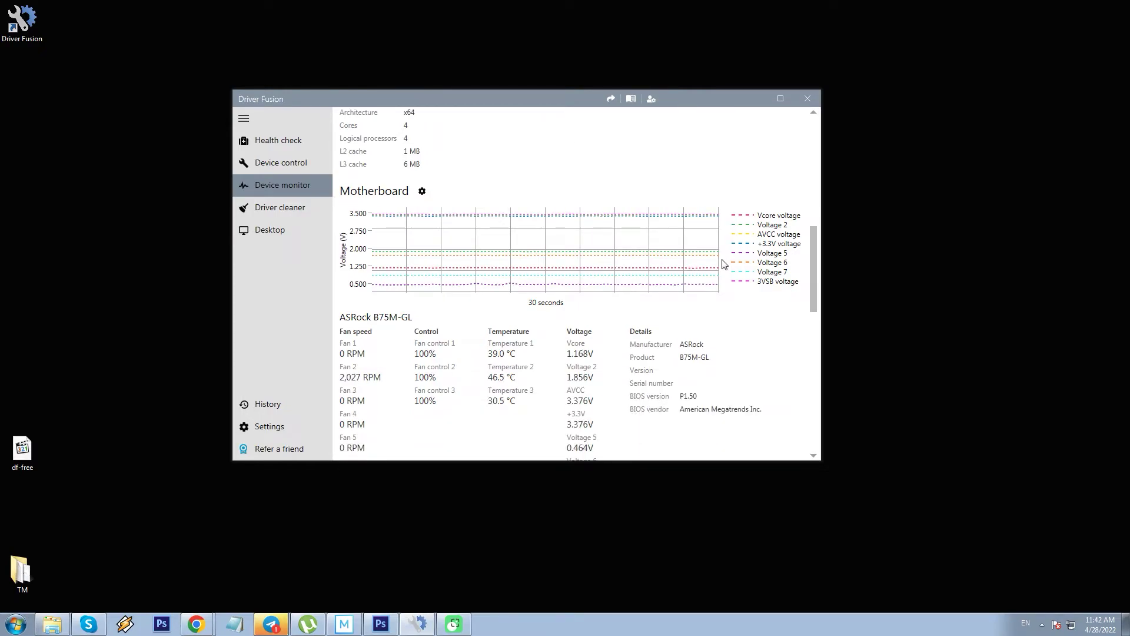
left_click(421, 190)
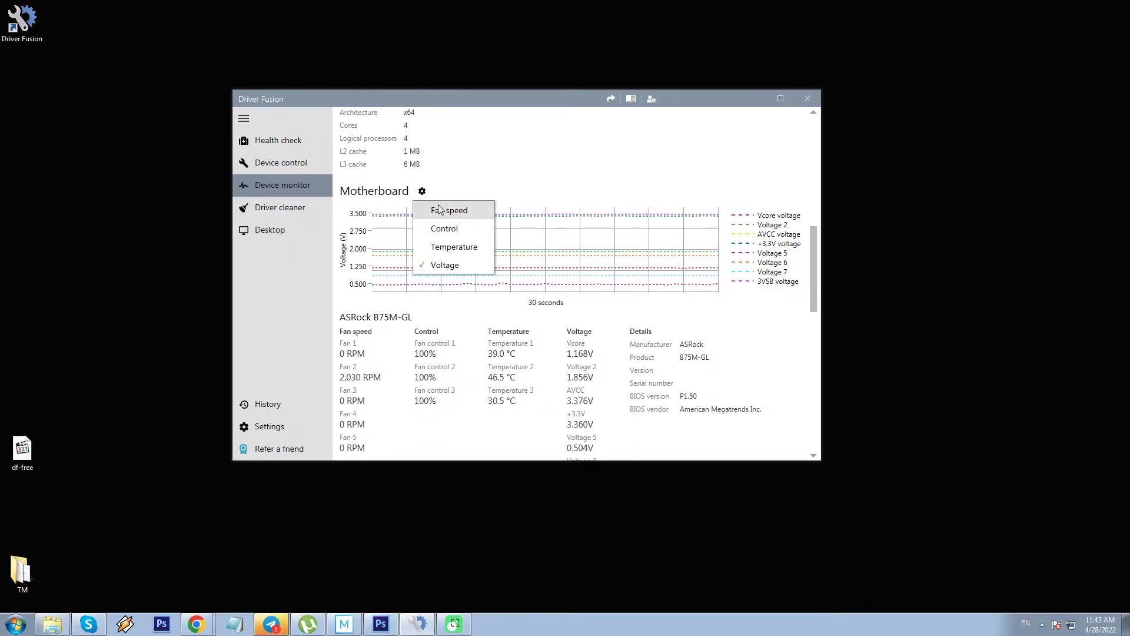
scroll(651, 255, "down", 5)
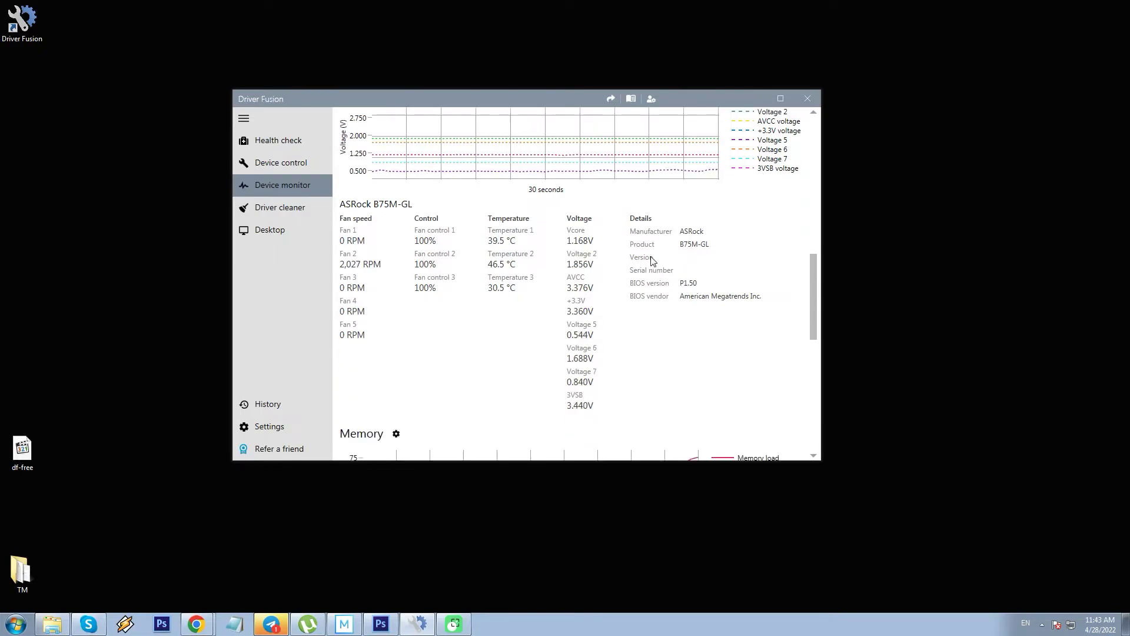
scroll(650, 258, "down", 2)
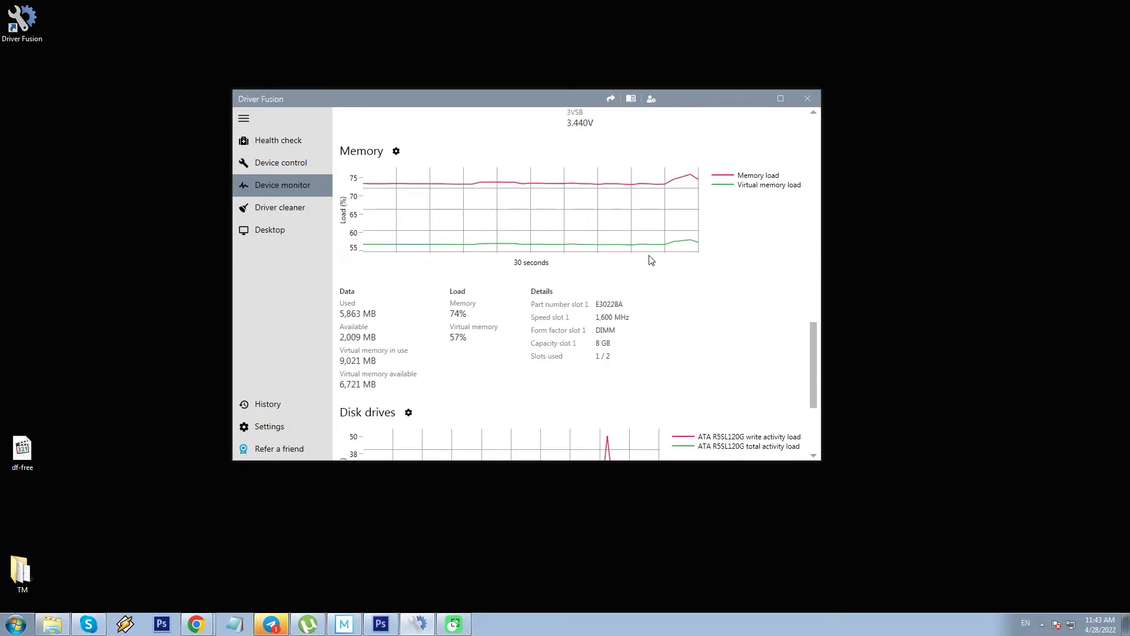
scroll(653, 259, "up", 1)
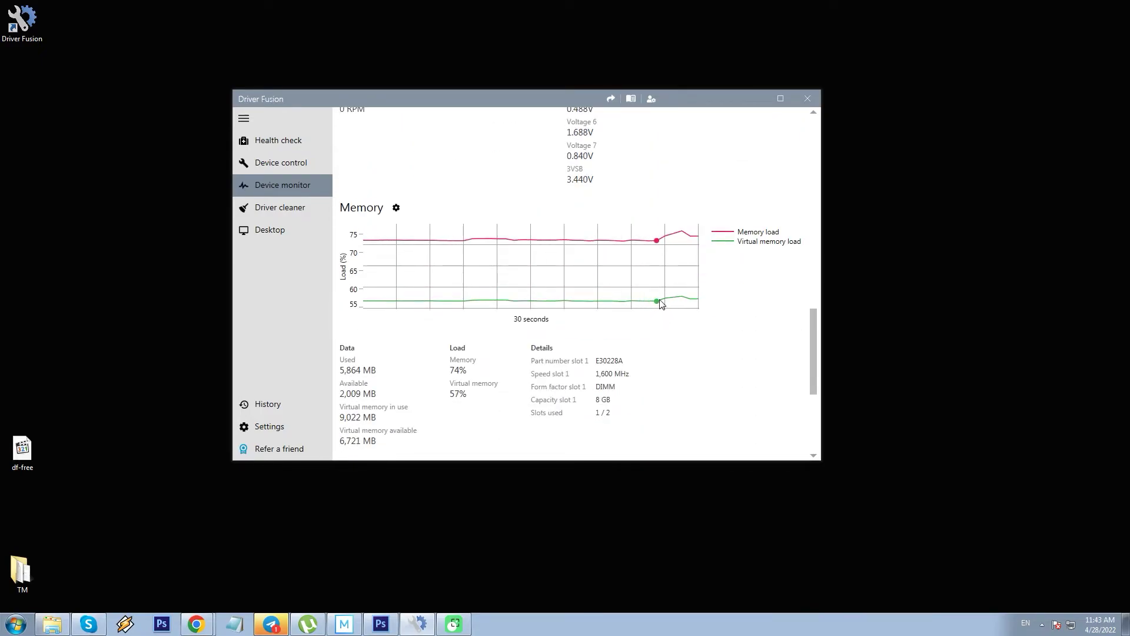
scroll(633, 312, "down", 4)
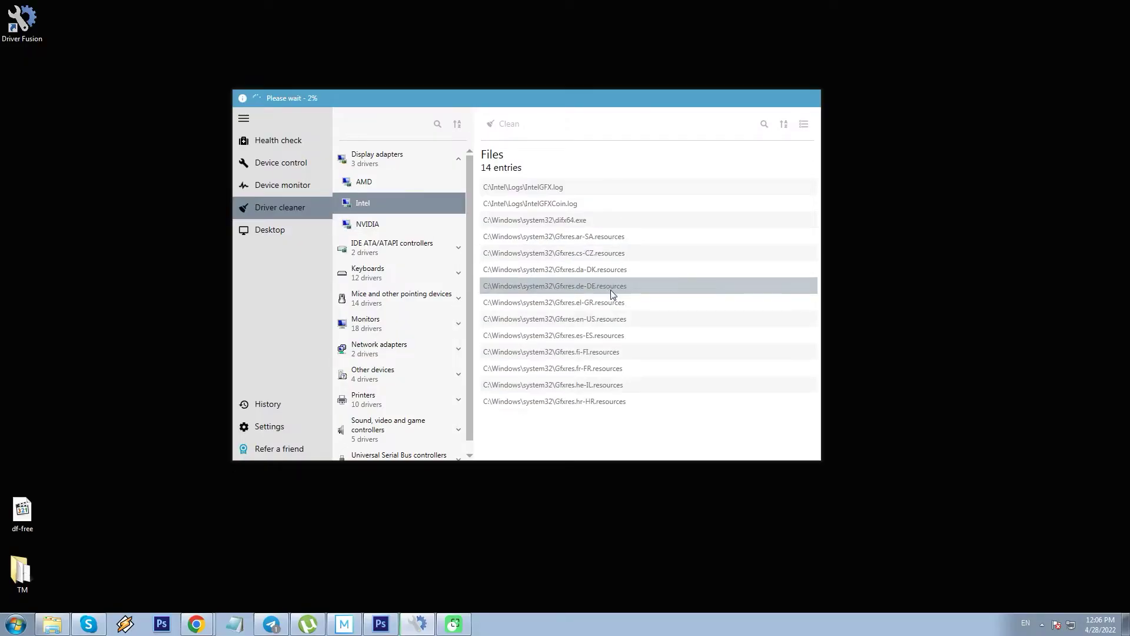
- Select the Intel igdkmd64.sys leftover, then clean the AMD display driver's registry leftover
left_click(539, 238)
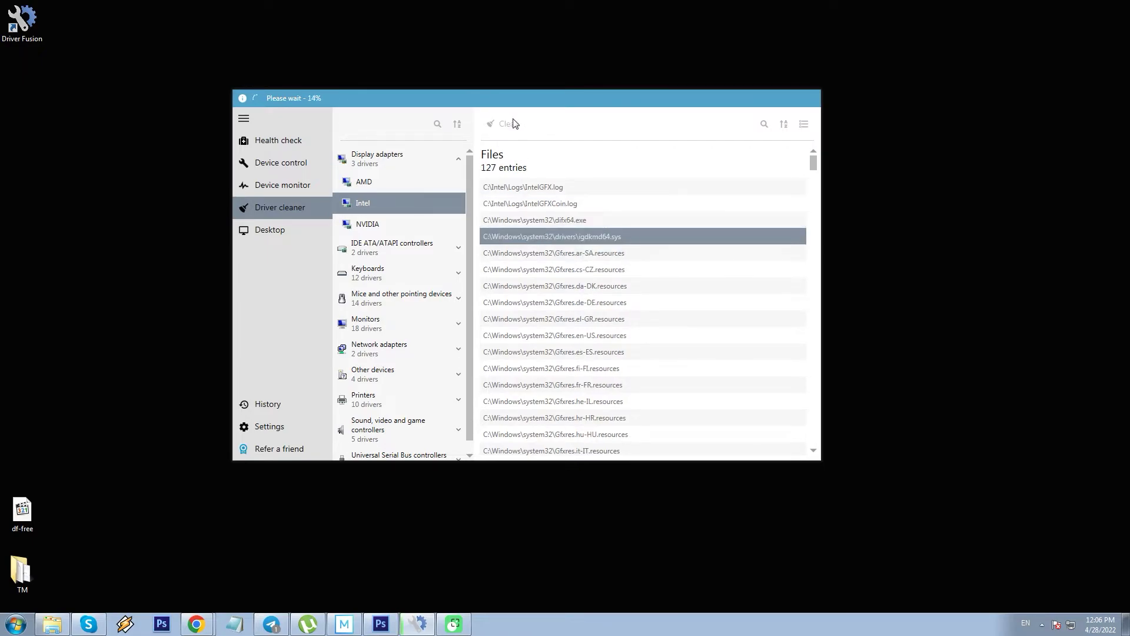
left_click(450, 180)
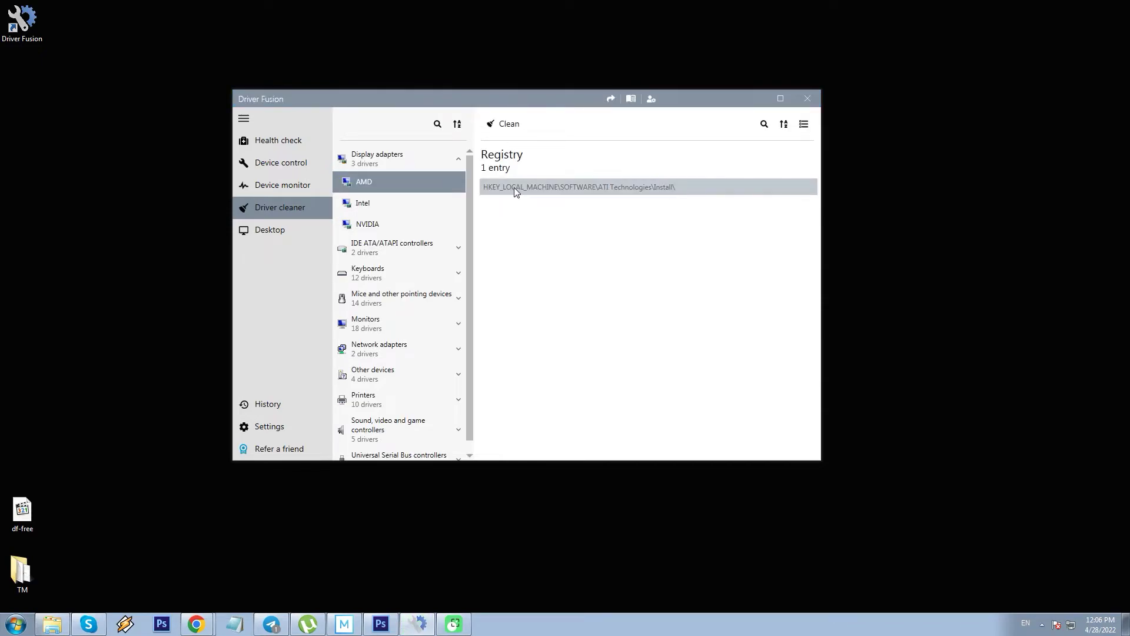
left_click(509, 124)
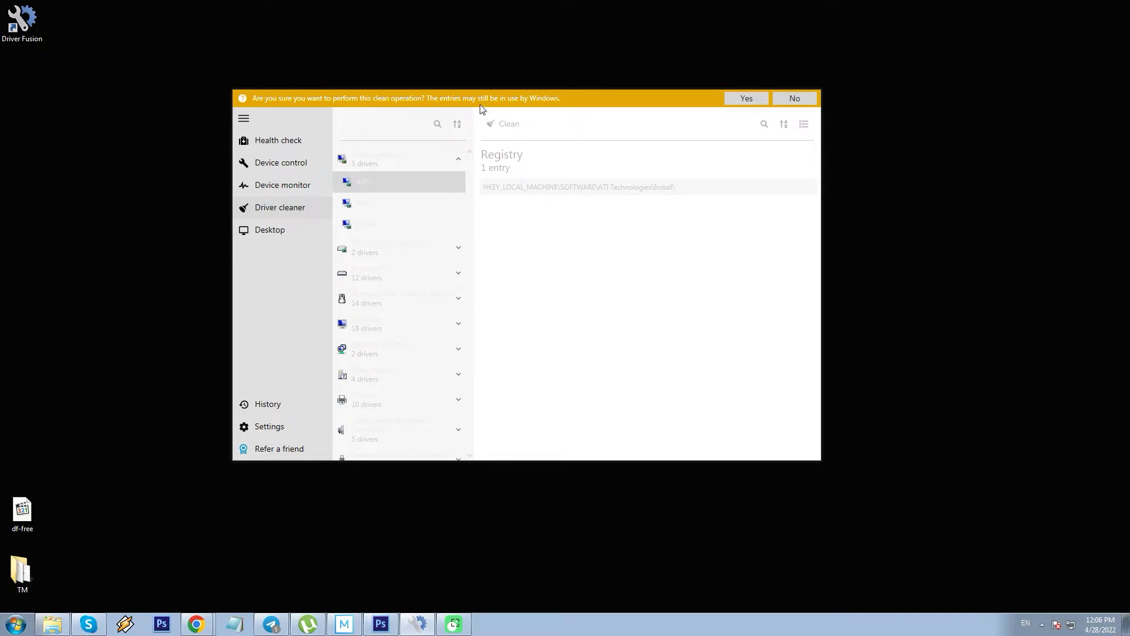
- Cancel the AMD clean, then review leftovers for the JMicron, Marvell, Acer keyboard and Intel display drivers
left_click(790, 101)
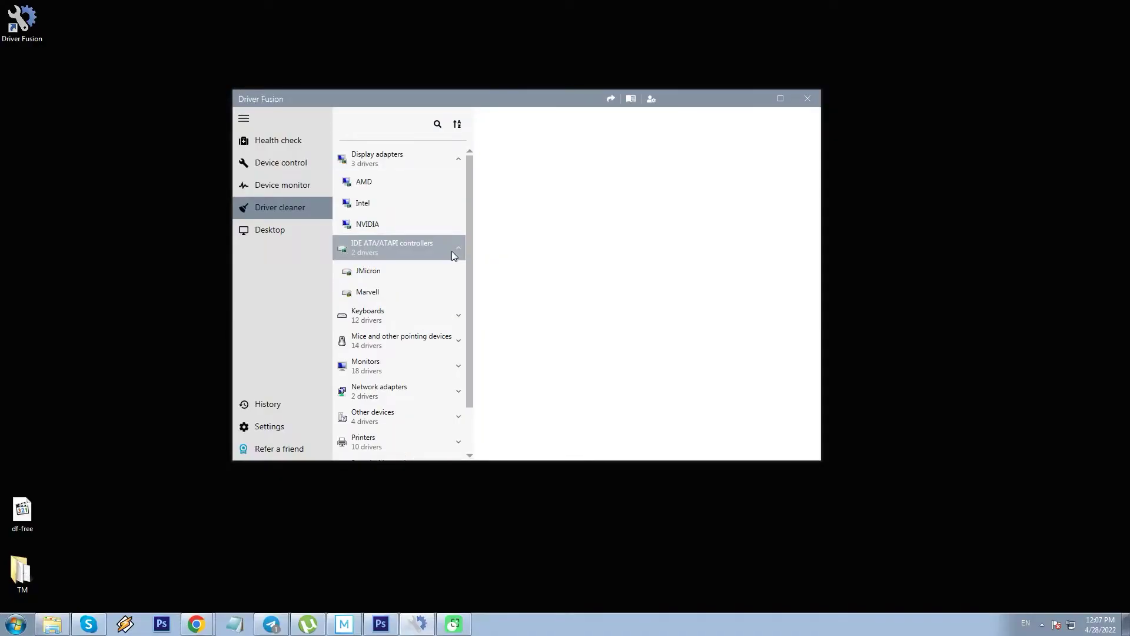
left_click(429, 283)
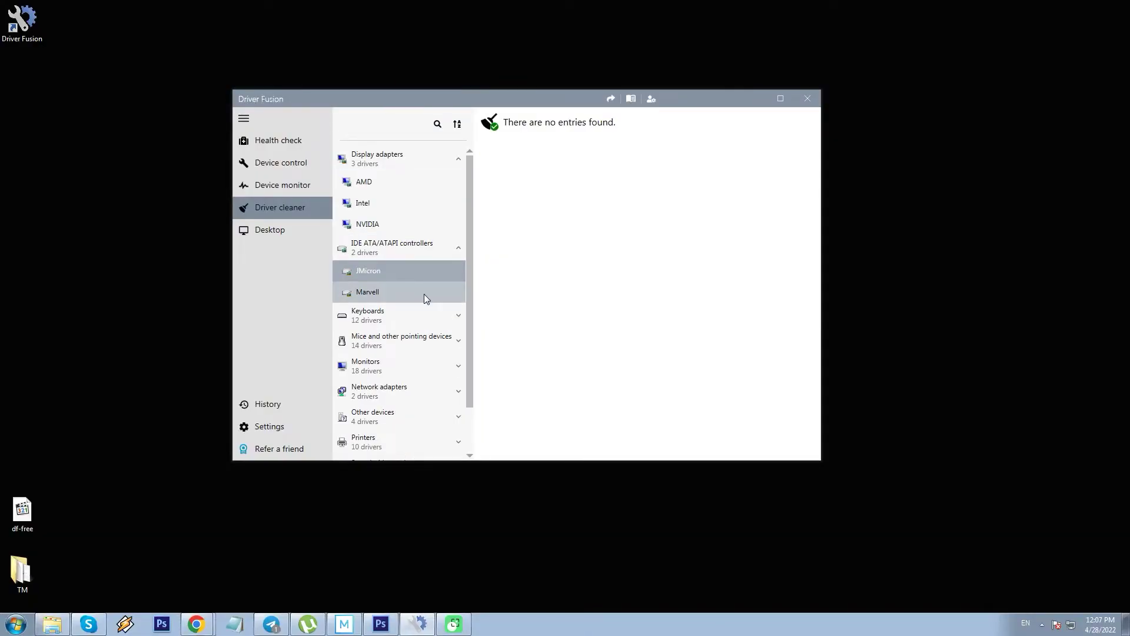
left_click(424, 294)
left_click(433, 312)
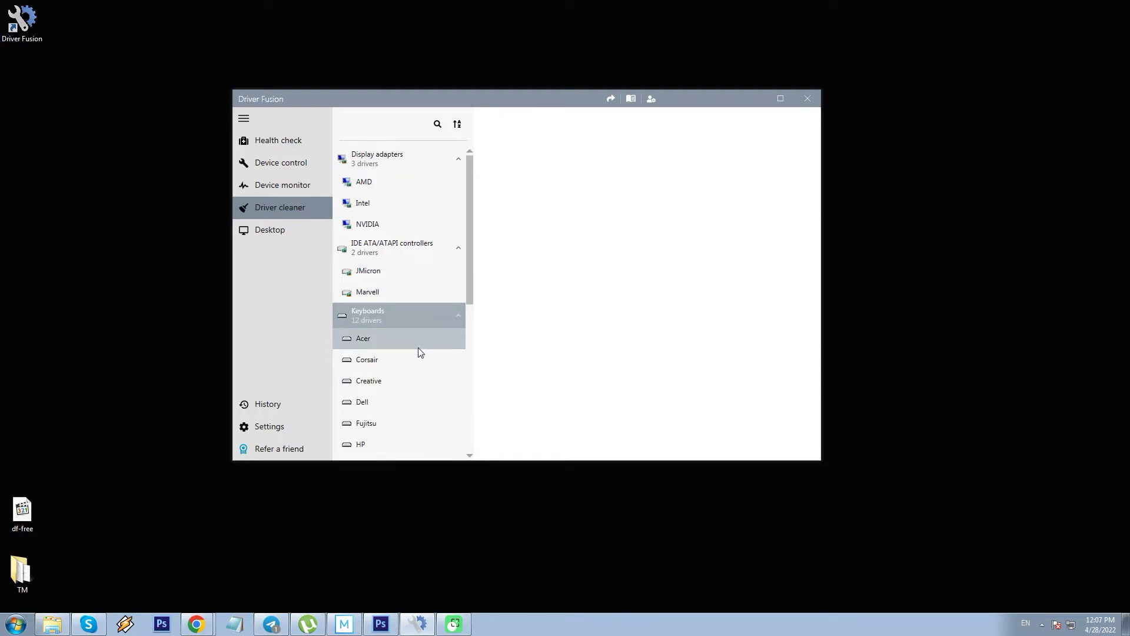
left_click(417, 340)
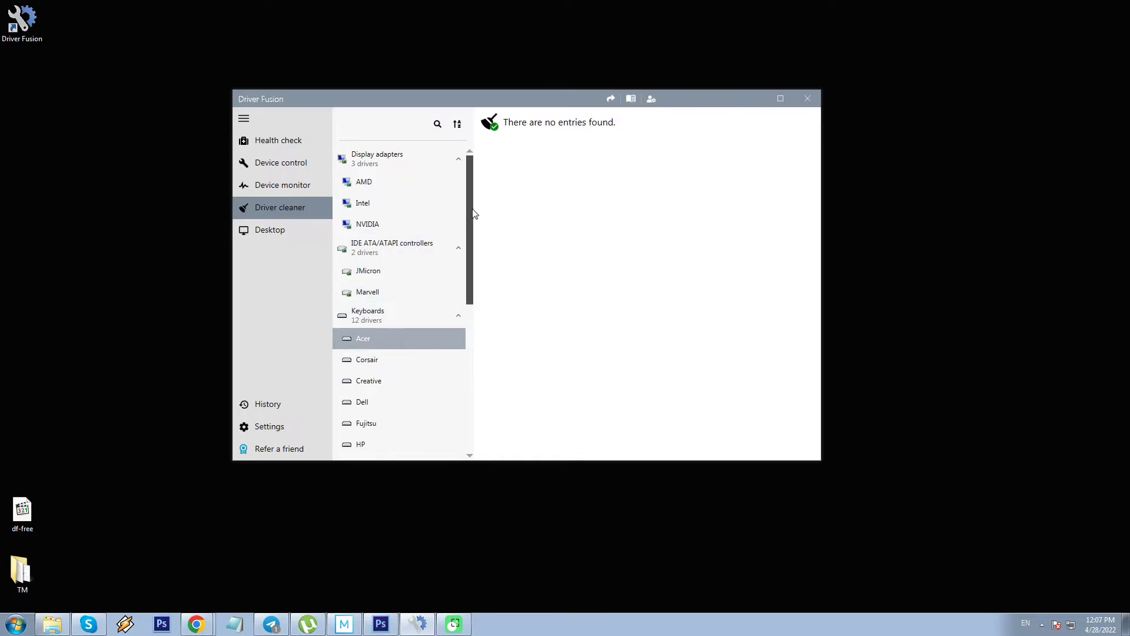
left_click(436, 207)
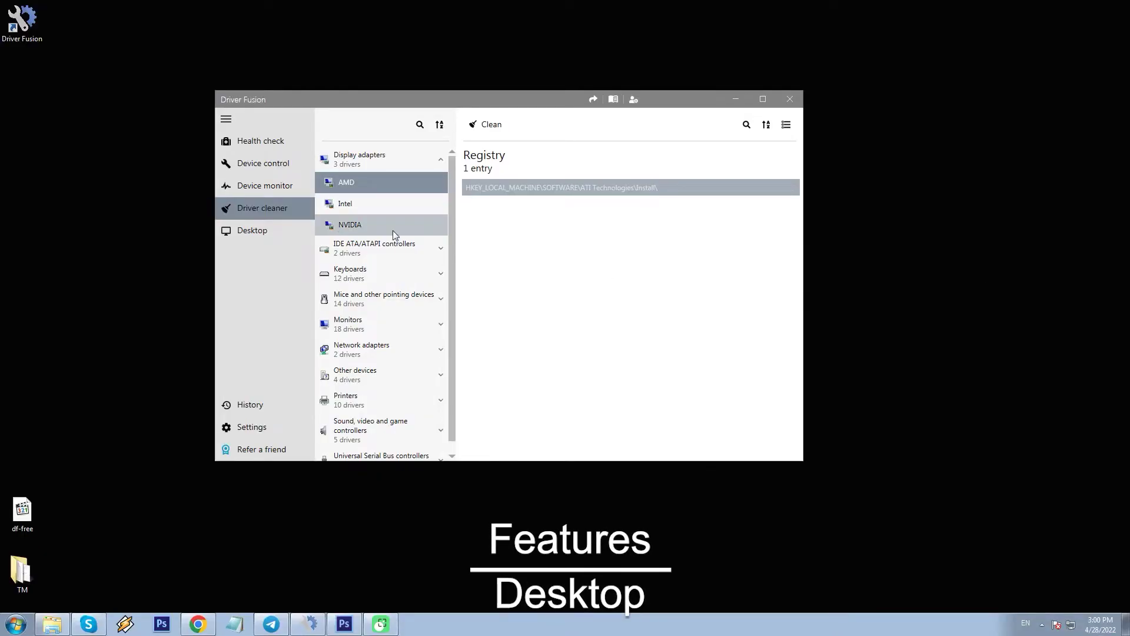
- Restore the saved 23-icon desktop layout backup and confirm the restore
left_click(252, 230)
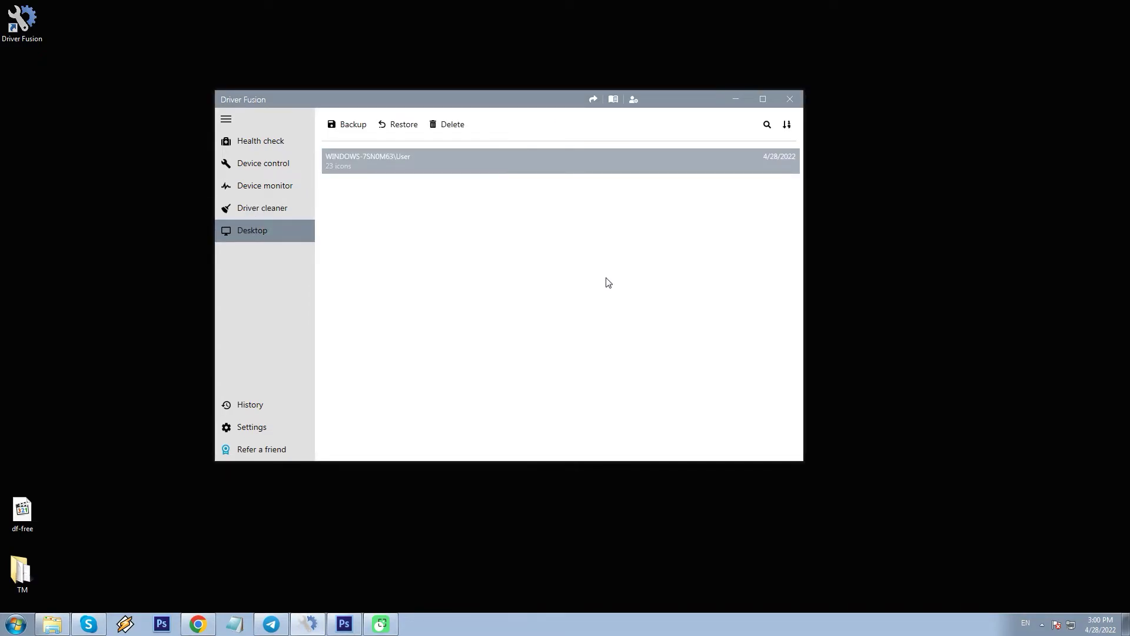
left_click(396, 125)
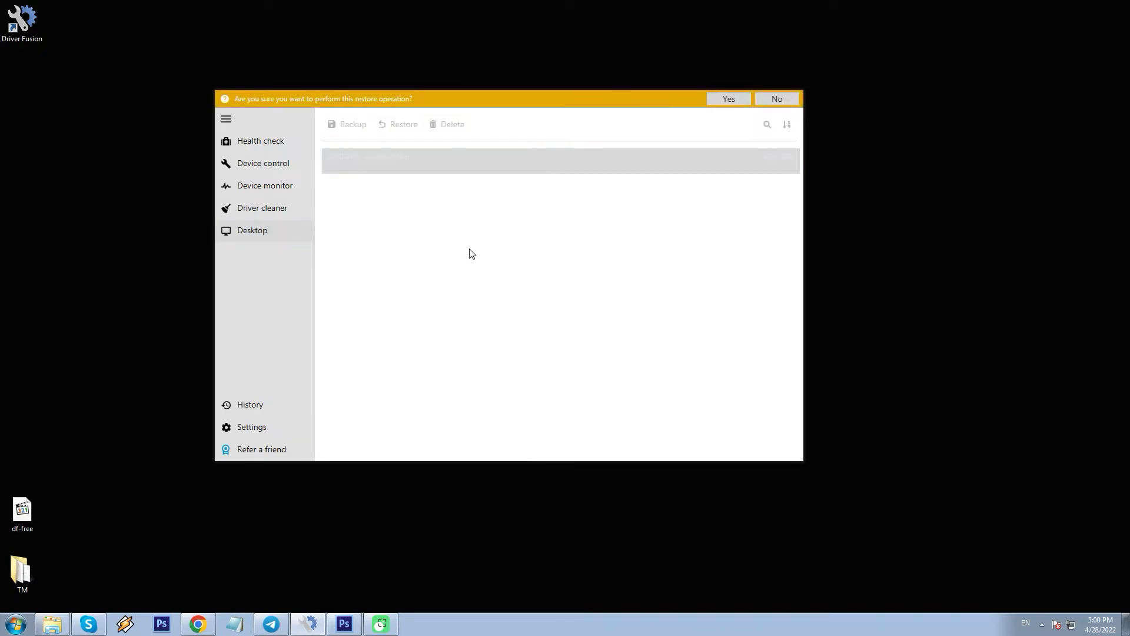
left_click(728, 97)
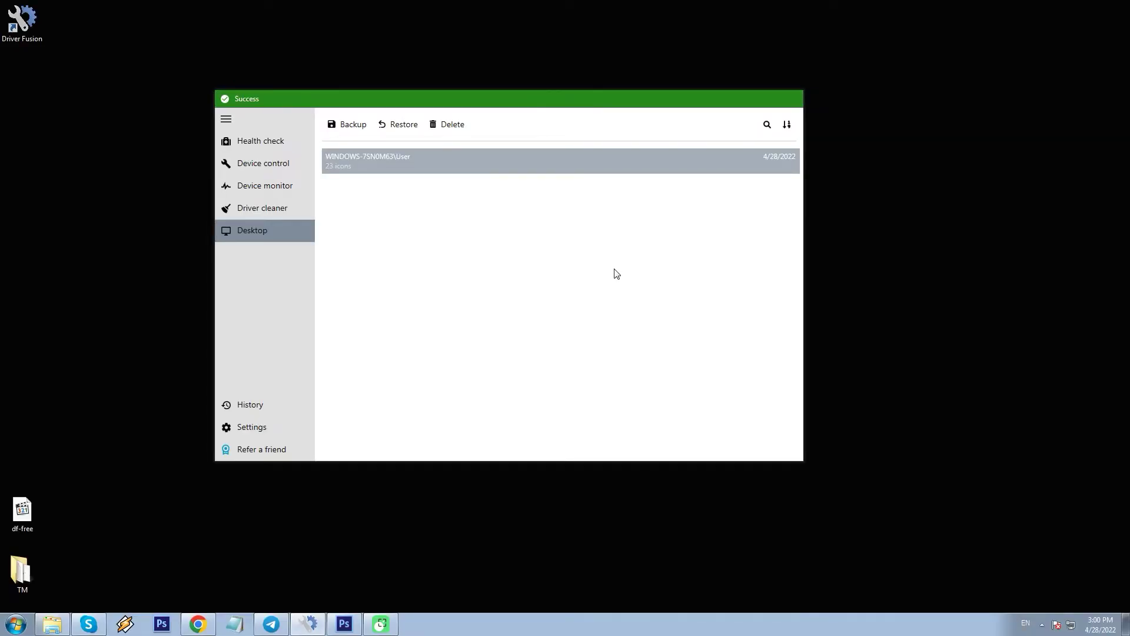
- Review the History, inspecting the 5x driver update fix and its Realtek High Definition Audio update
left_click(250, 406)
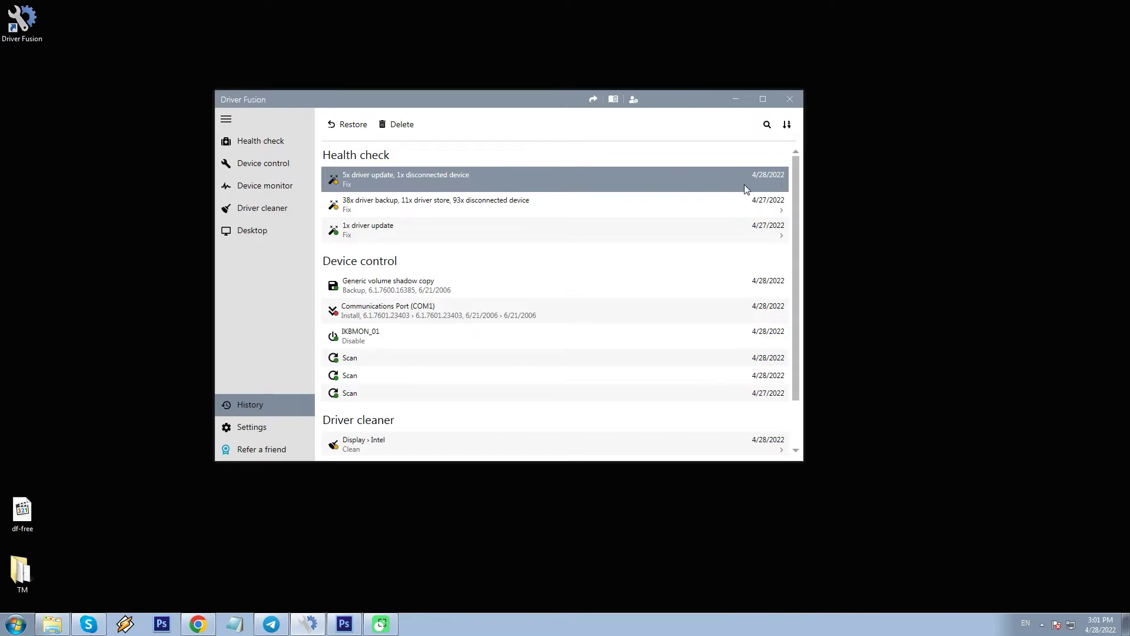
left_click(783, 187)
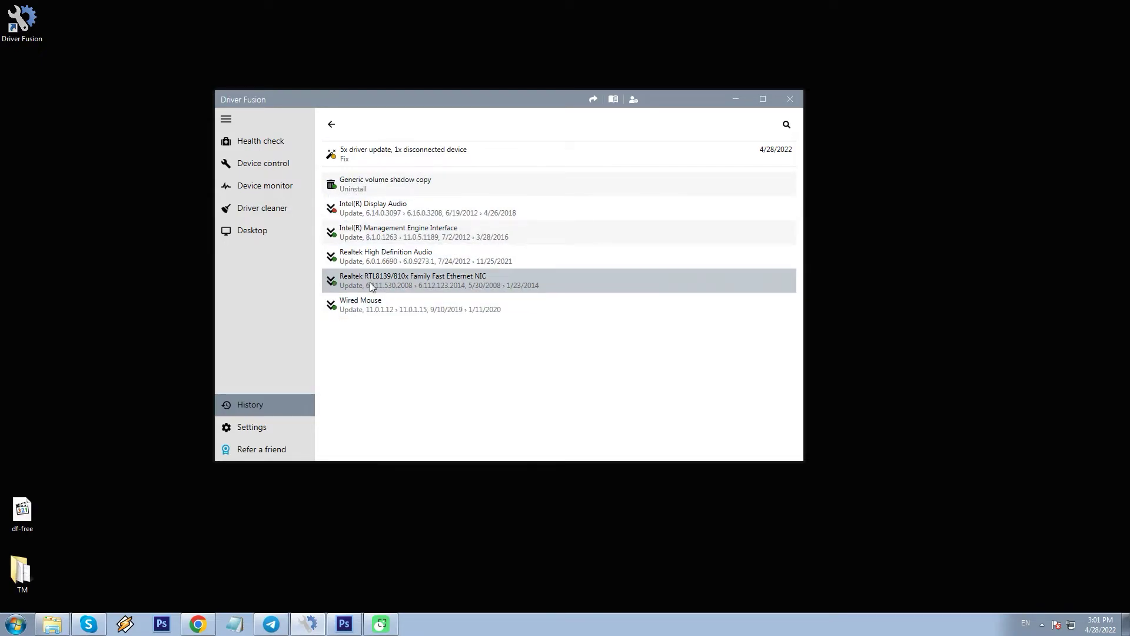
left_click(329, 261)
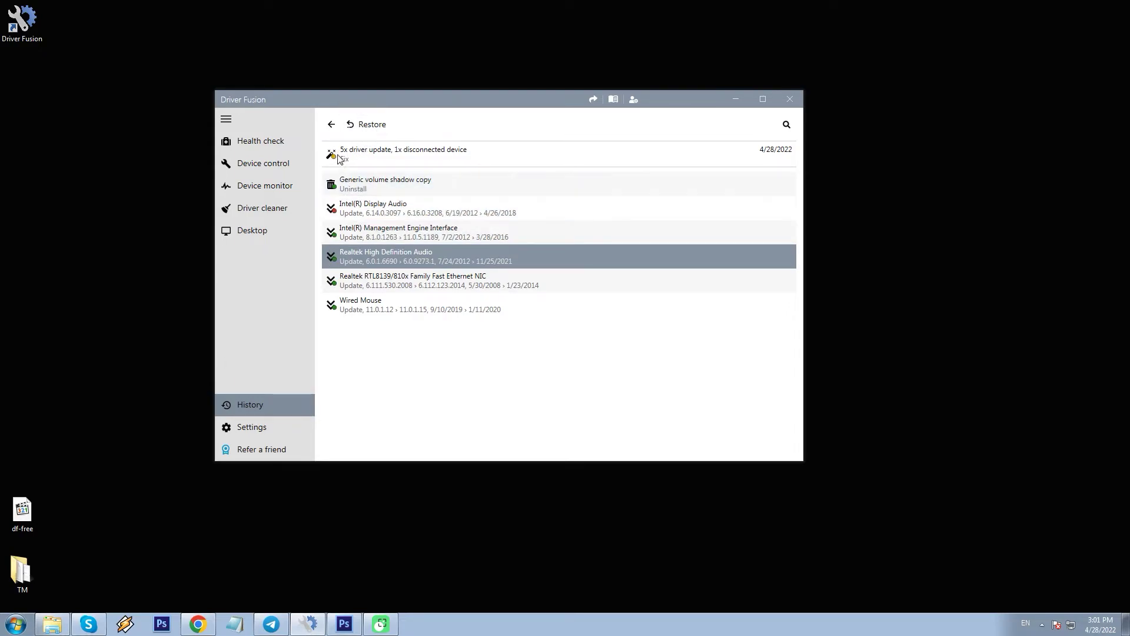
left_click(331, 122)
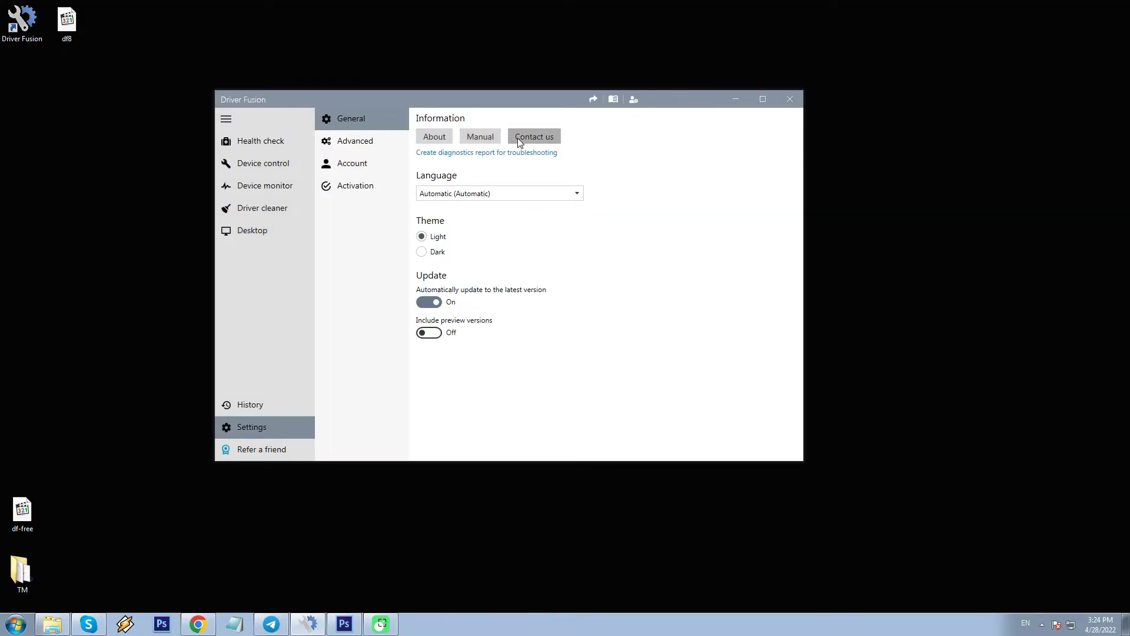
- Open the online Driver Fusion manual and browse its Health check section
left_click(478, 137)
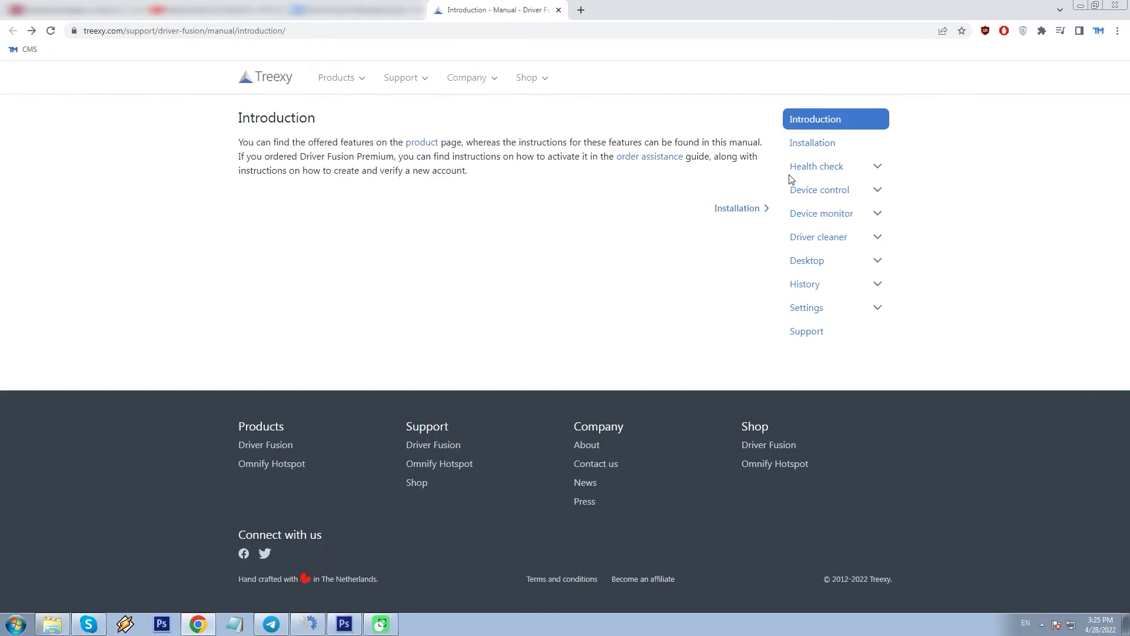
left_click(831, 174)
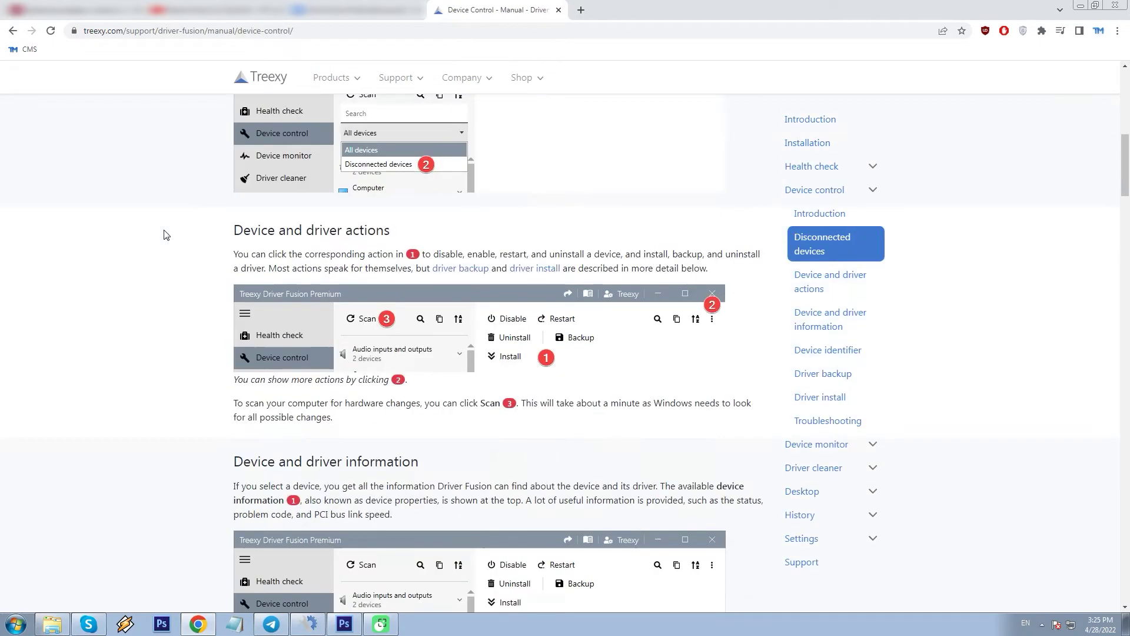
scroll(165, 231, "down", 20)
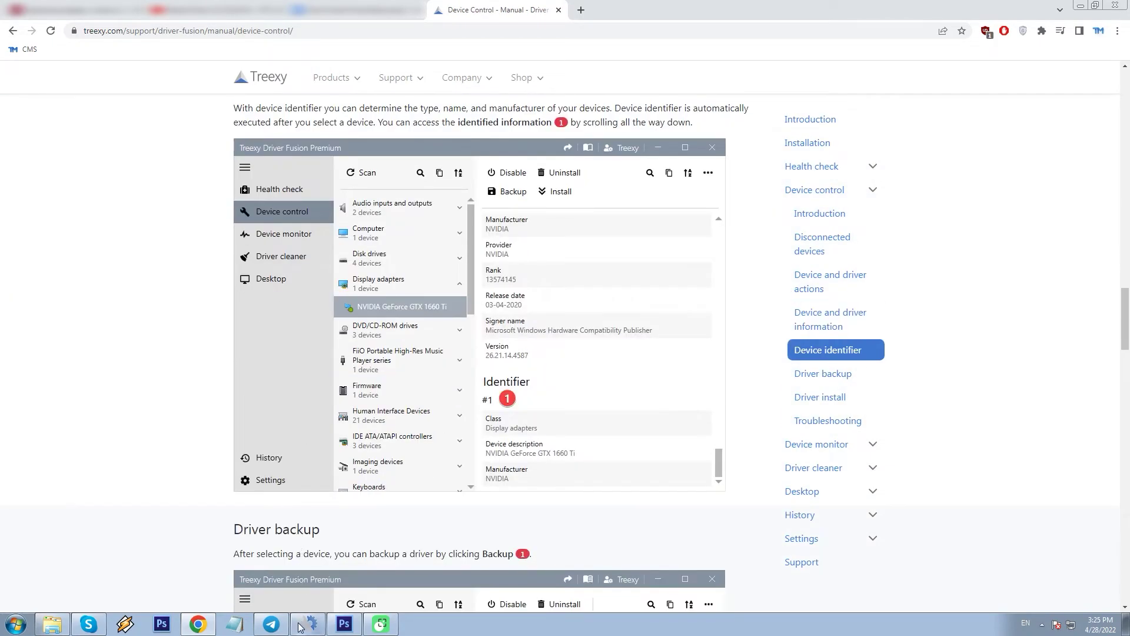
- Minimize the browser, return to the General settings and view the available interface languages
left_click(305, 625)
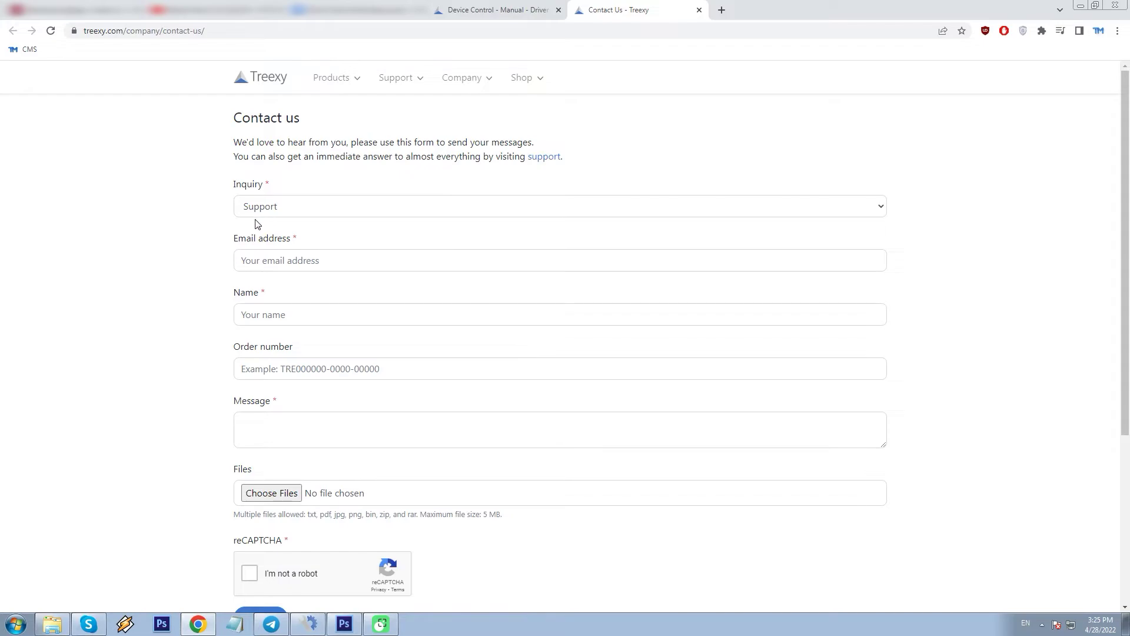
scroll(257, 224, "down", 3)
scroll(253, 227, "up", 3)
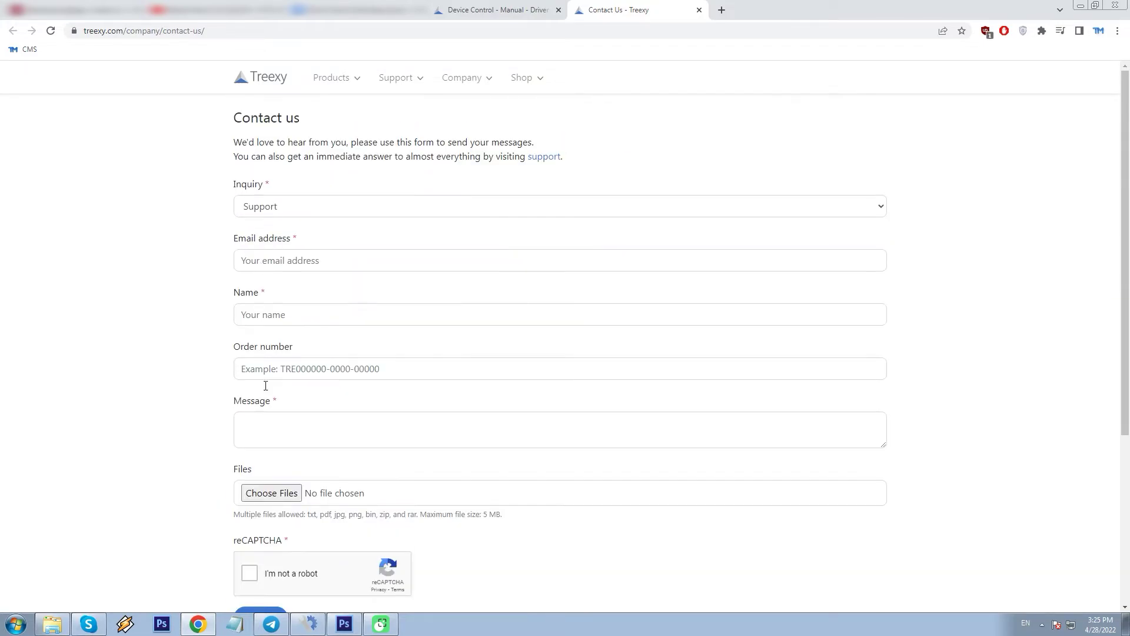
left_click(201, 625)
left_click(503, 193)
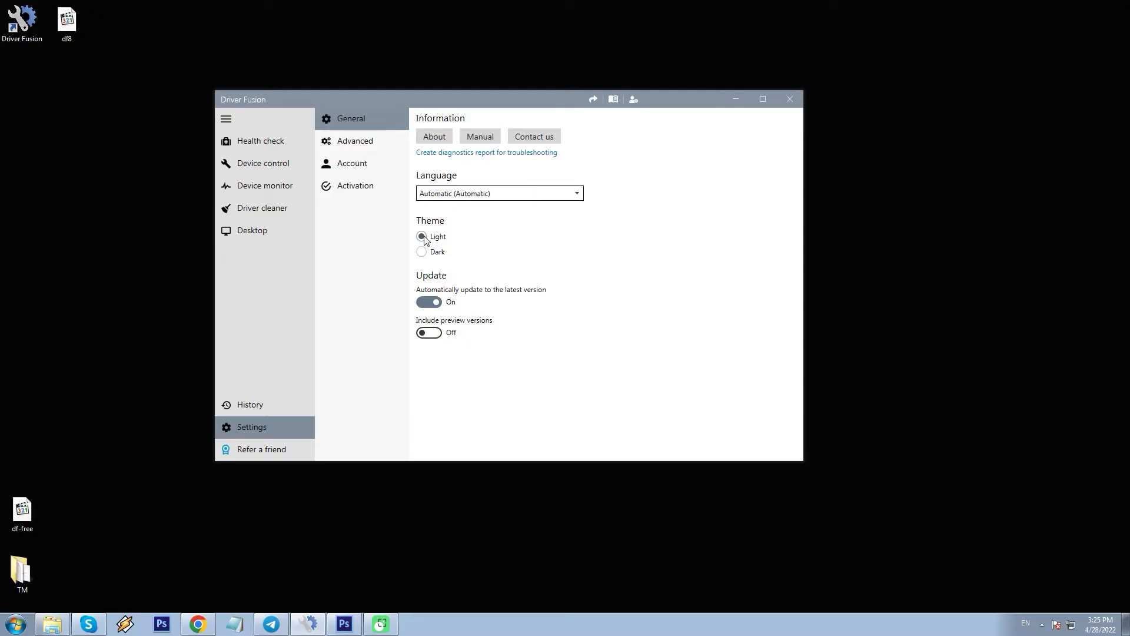
- Switch the theme to Dark and back to Light, then turn on restore points in Advanced settings
left_click(422, 252)
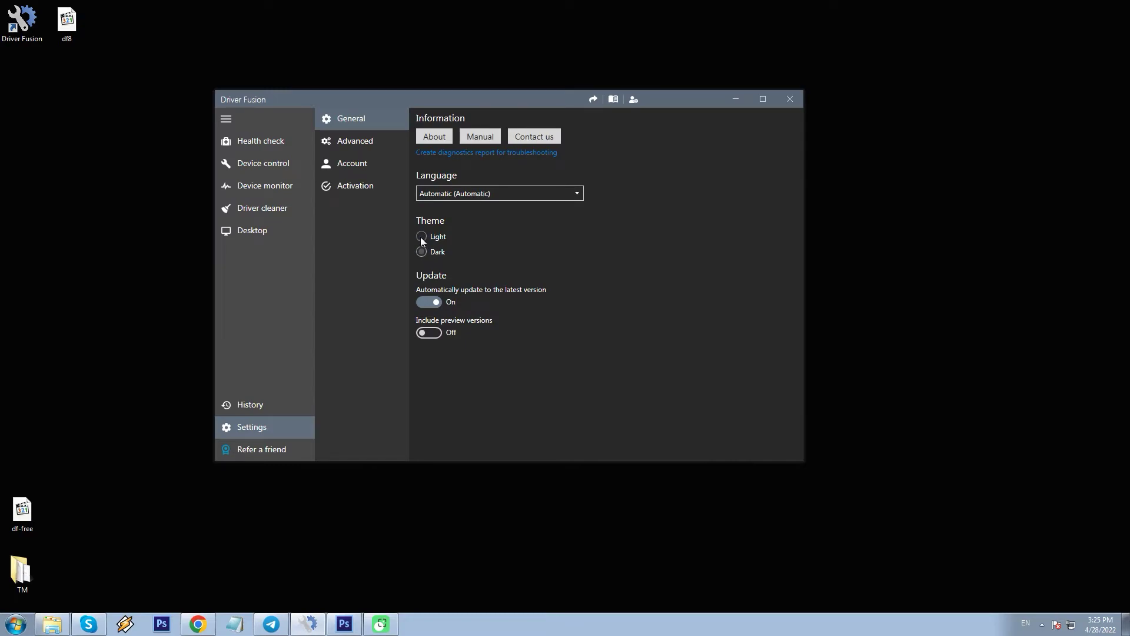
left_click(422, 236)
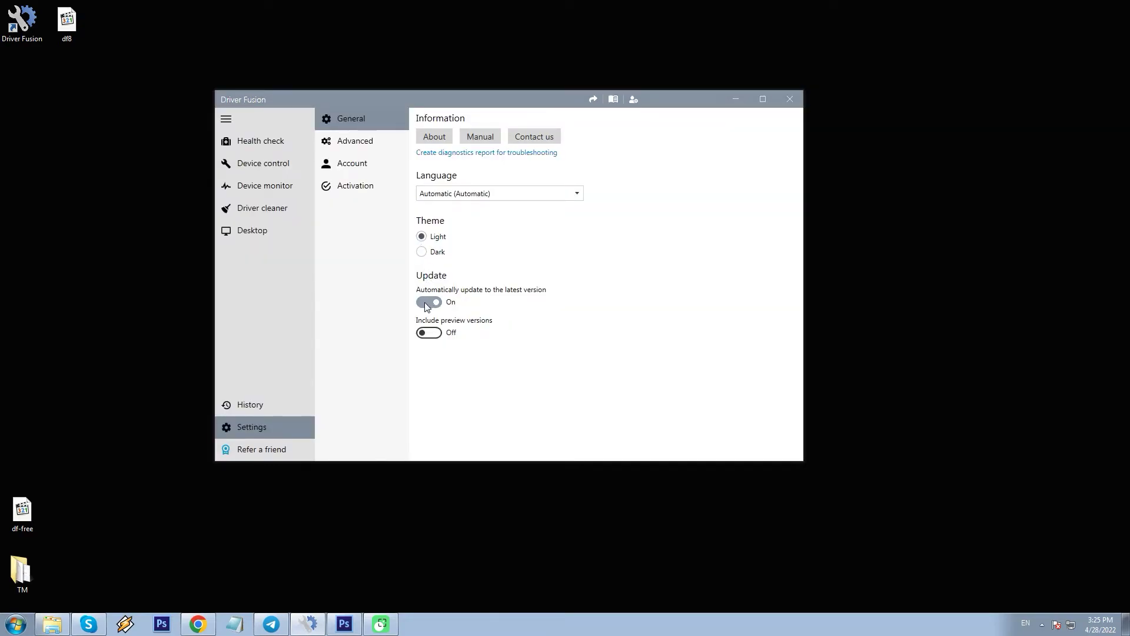
left_click(349, 147)
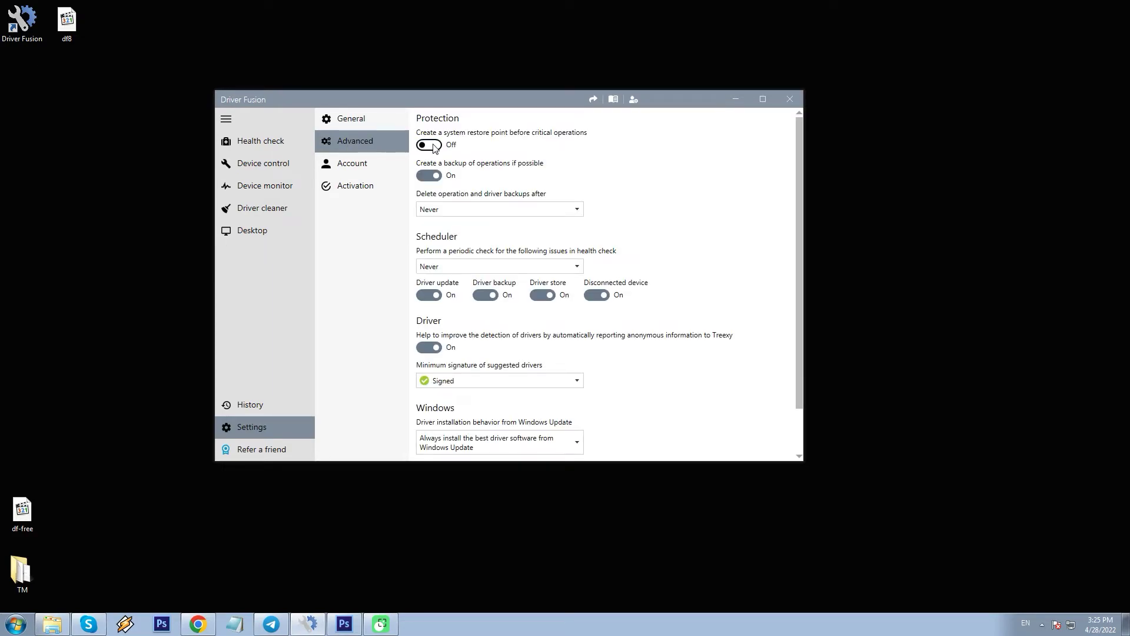
left_click(435, 145)
- Toggle operation backups off and on, leaving backup deletion and scheduled health checks at Never
left_click(430, 177)
left_click(439, 179)
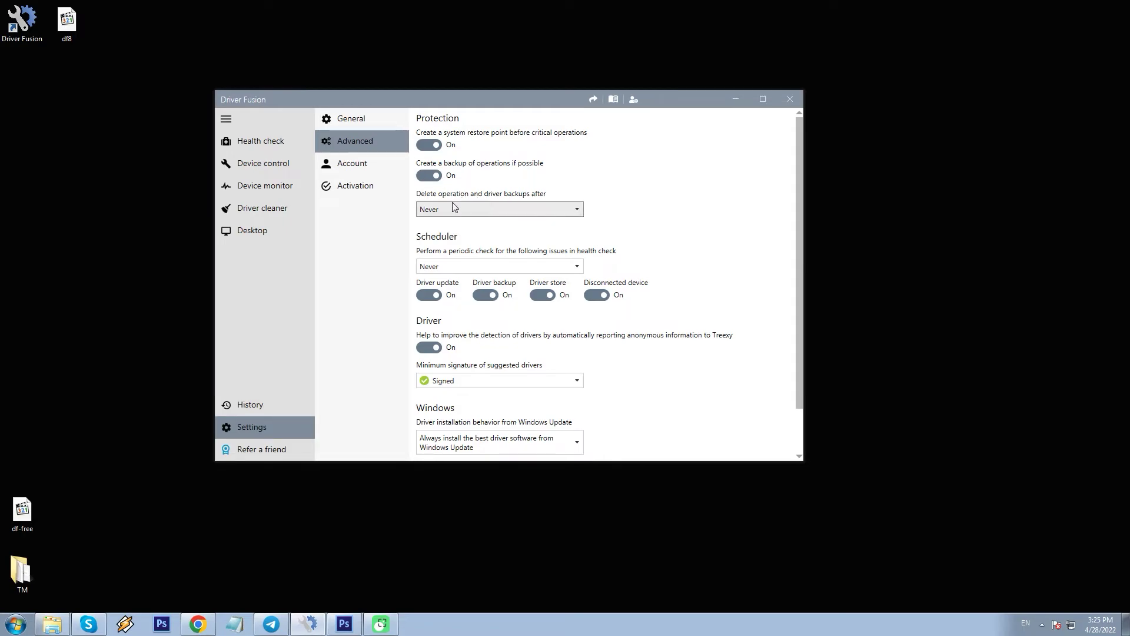
left_click(526, 210)
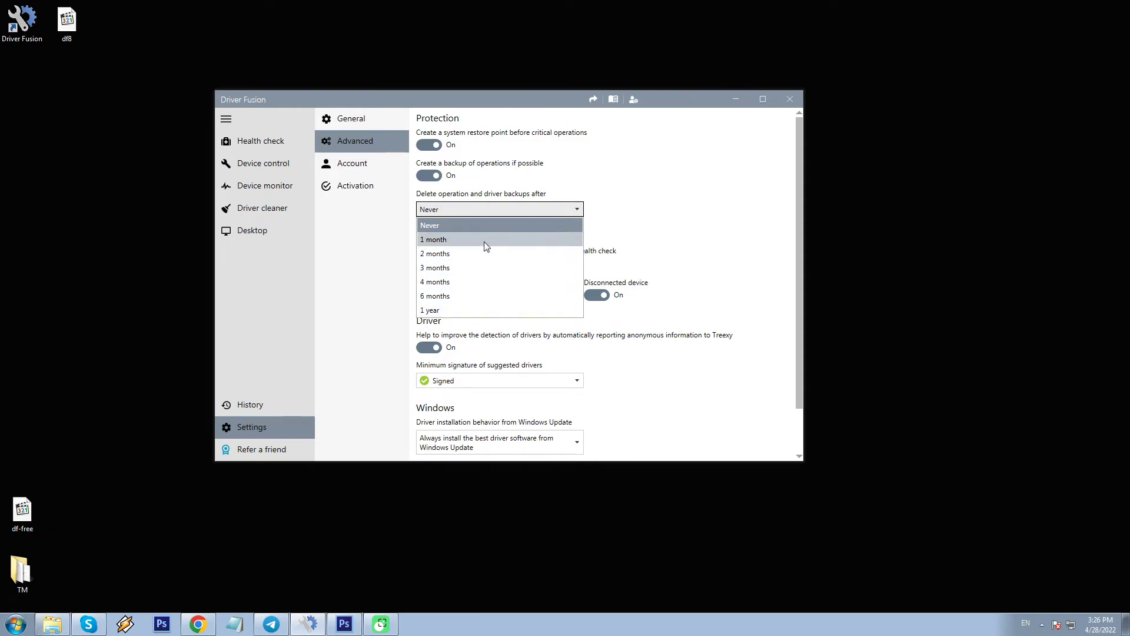
left_click(486, 210)
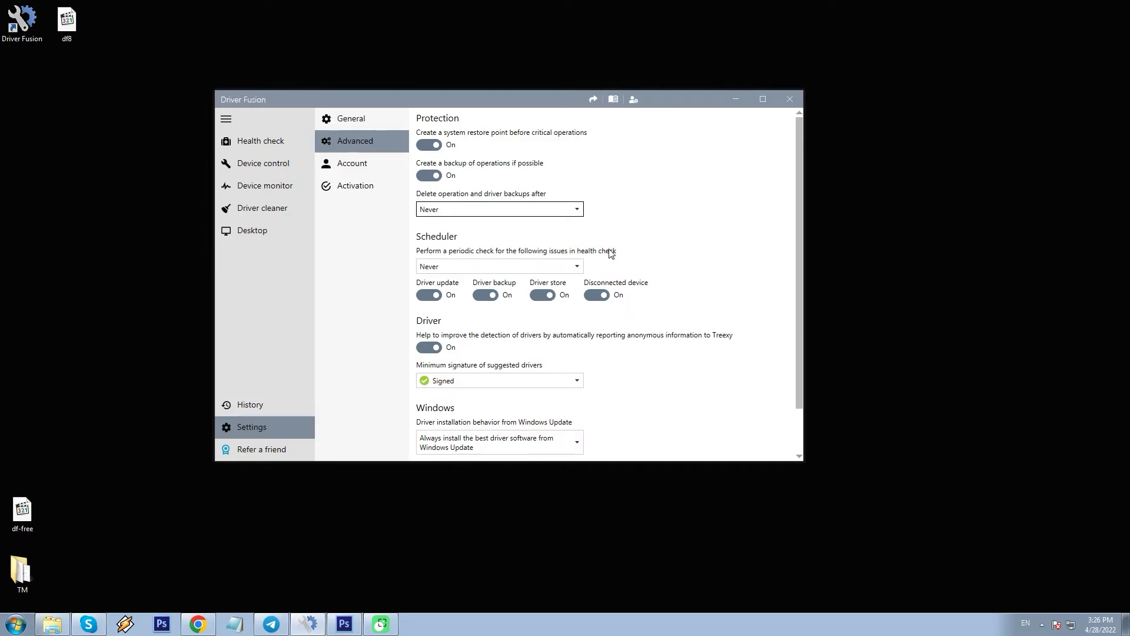
left_click(469, 266)
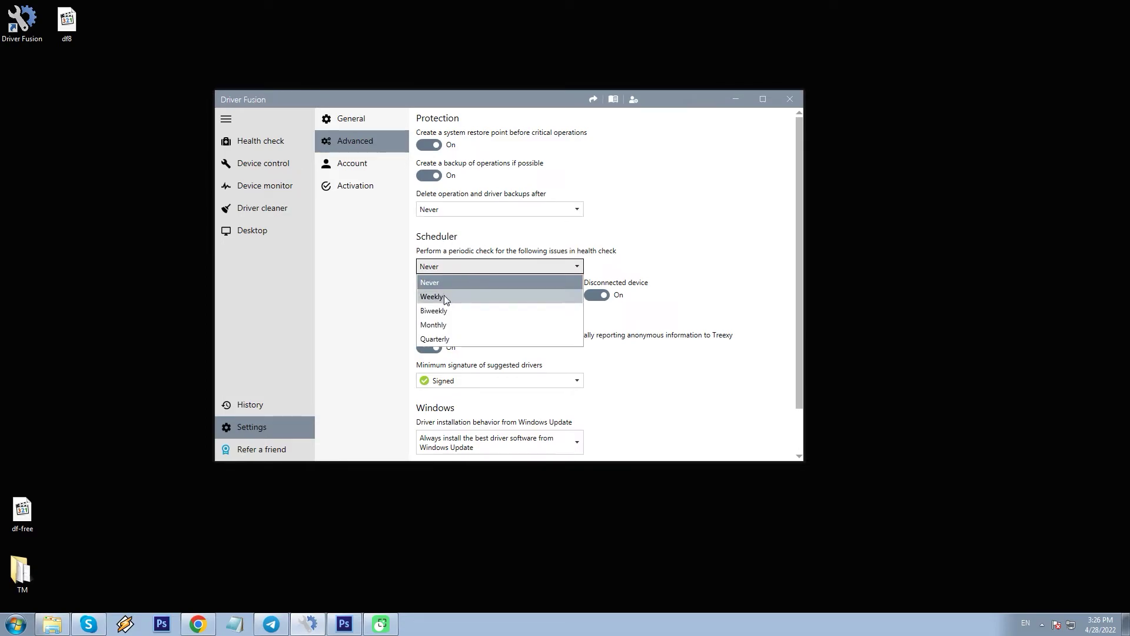
left_click(470, 266)
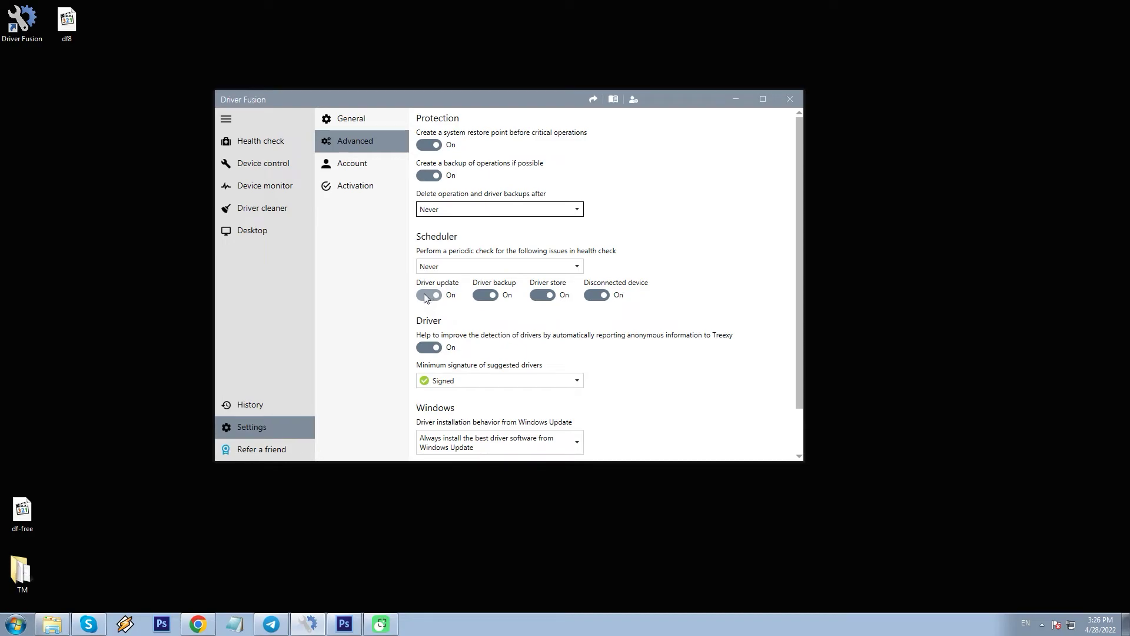
- Toggle scheduled driver backup checks off and on, keep Signed as minimum signature, and review Windows Update choices
left_click(482, 295)
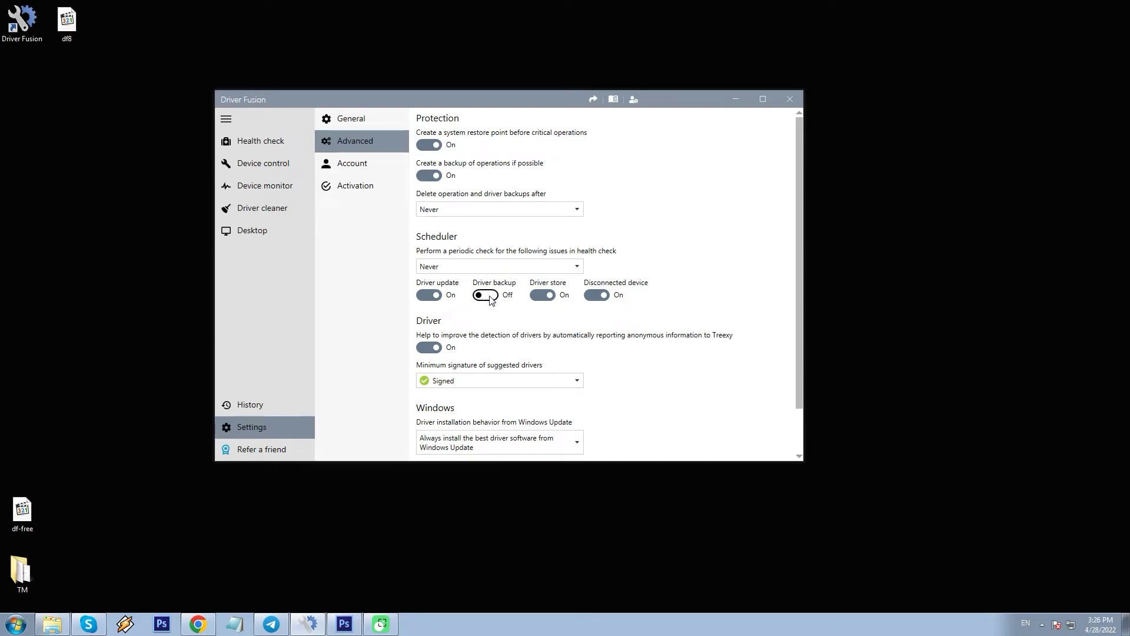
left_click(490, 297)
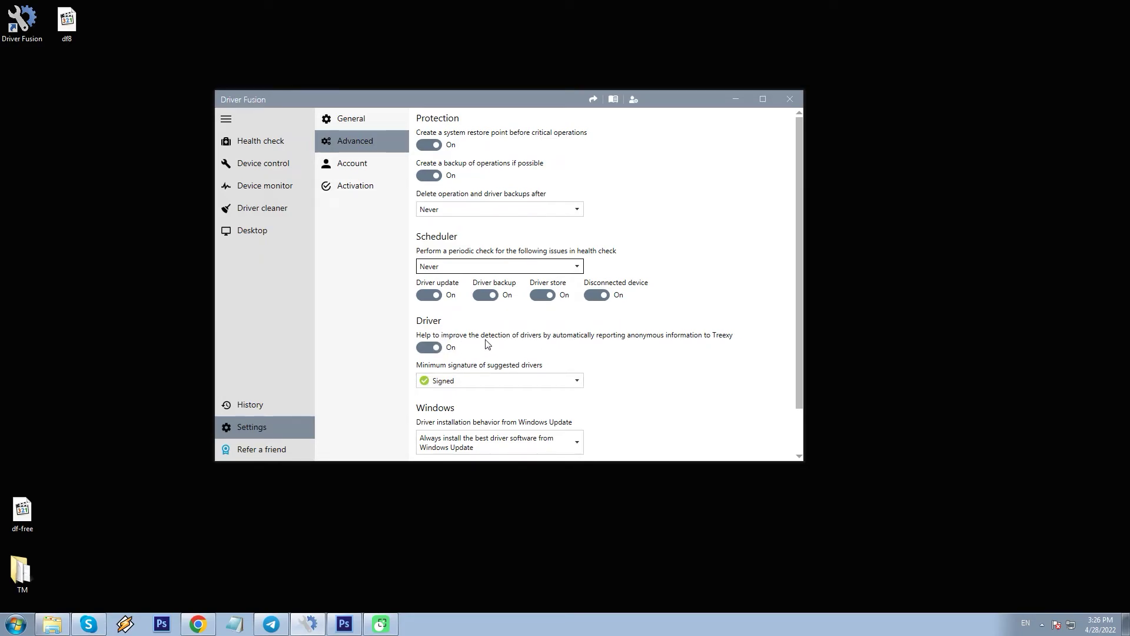
left_click(501, 384)
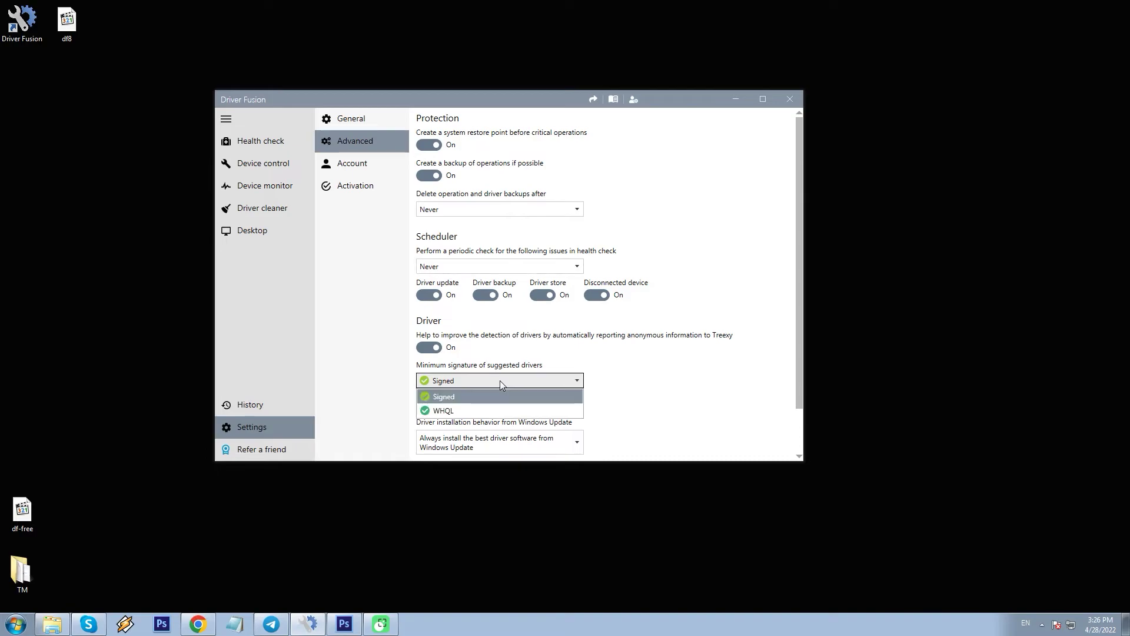
left_click(499, 380)
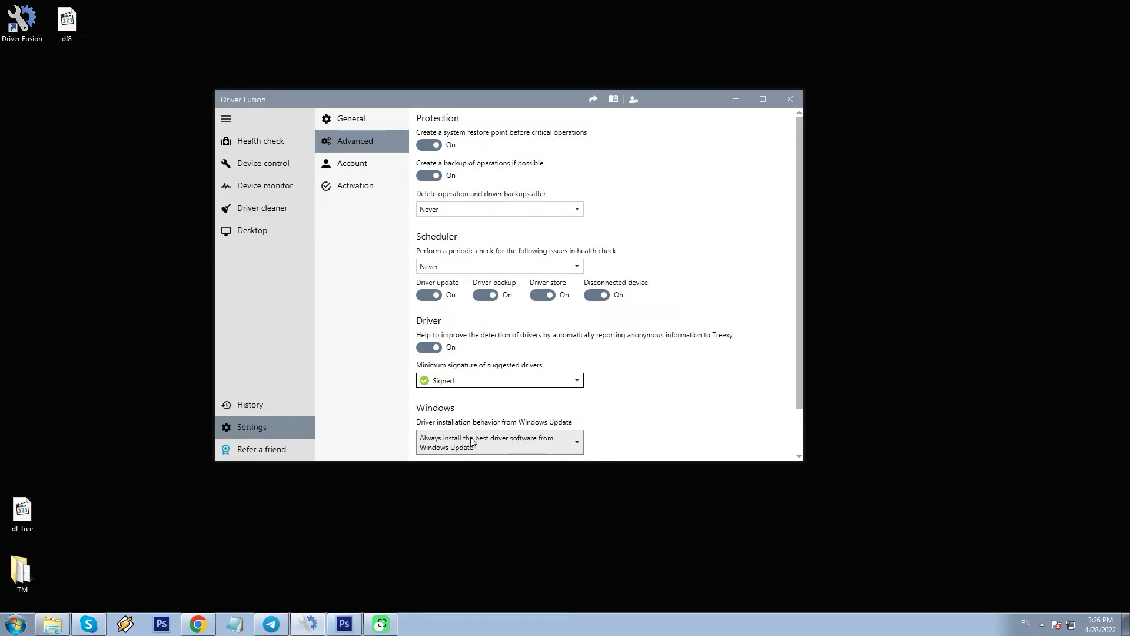
left_click(543, 445)
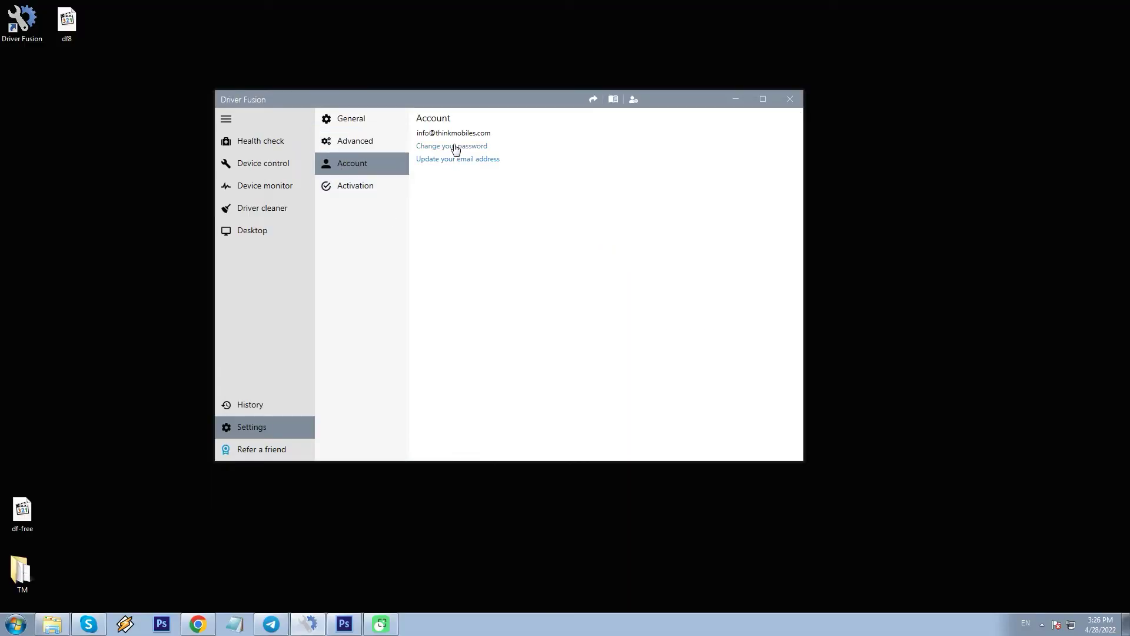
- View the Activation details showing the Review edition valid until 9/27/2022
left_click(364, 185)
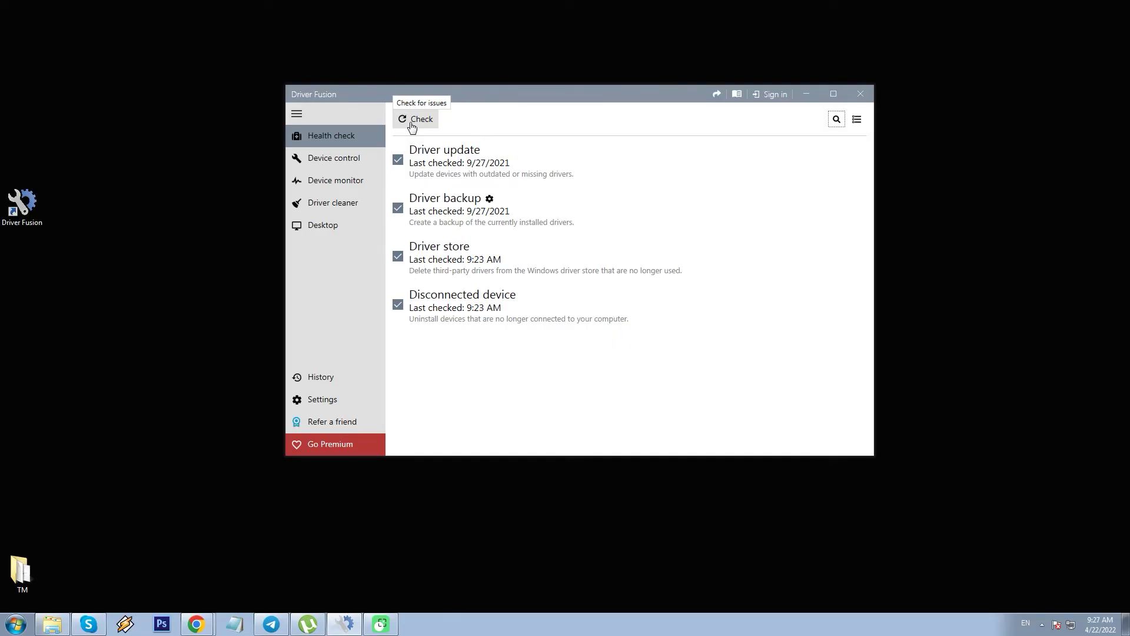
- Run a health check and try fixing the Intel(R) Management Engine Interface update, hitting the Premium prompt
left_click(412, 120)
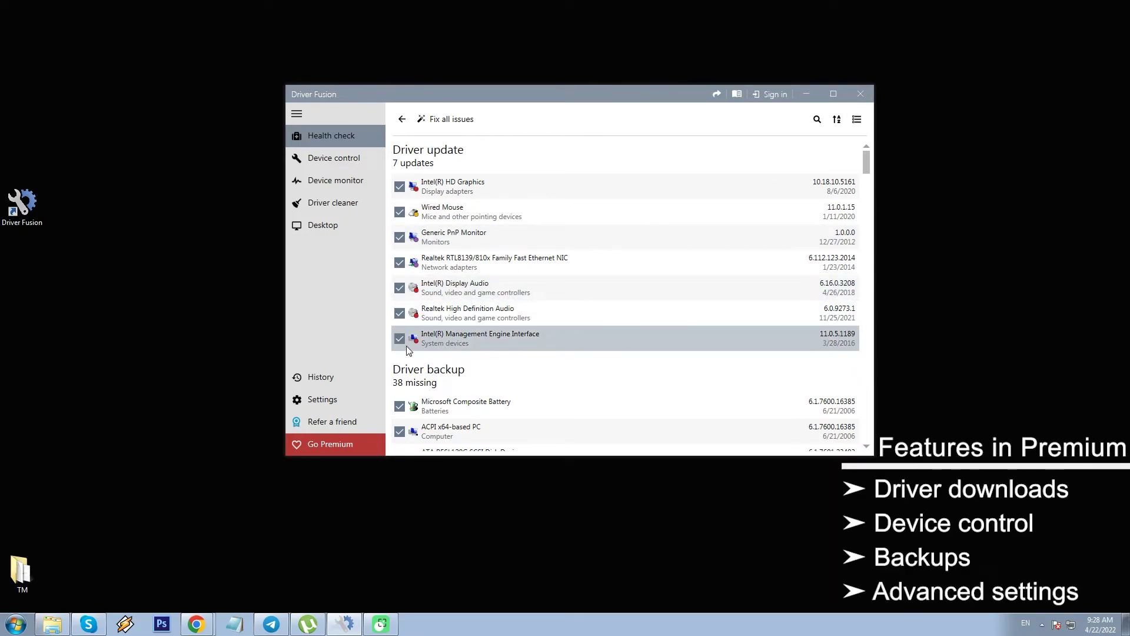
left_click(647, 340)
right_click(648, 340)
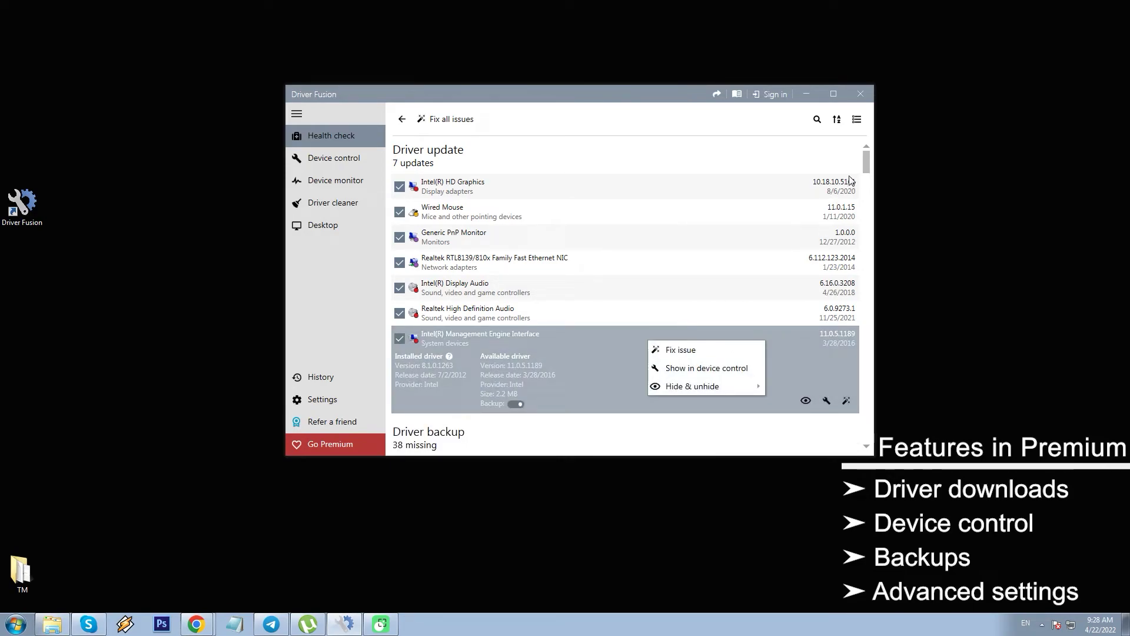
left_click_drag(864, 162, 863, 168)
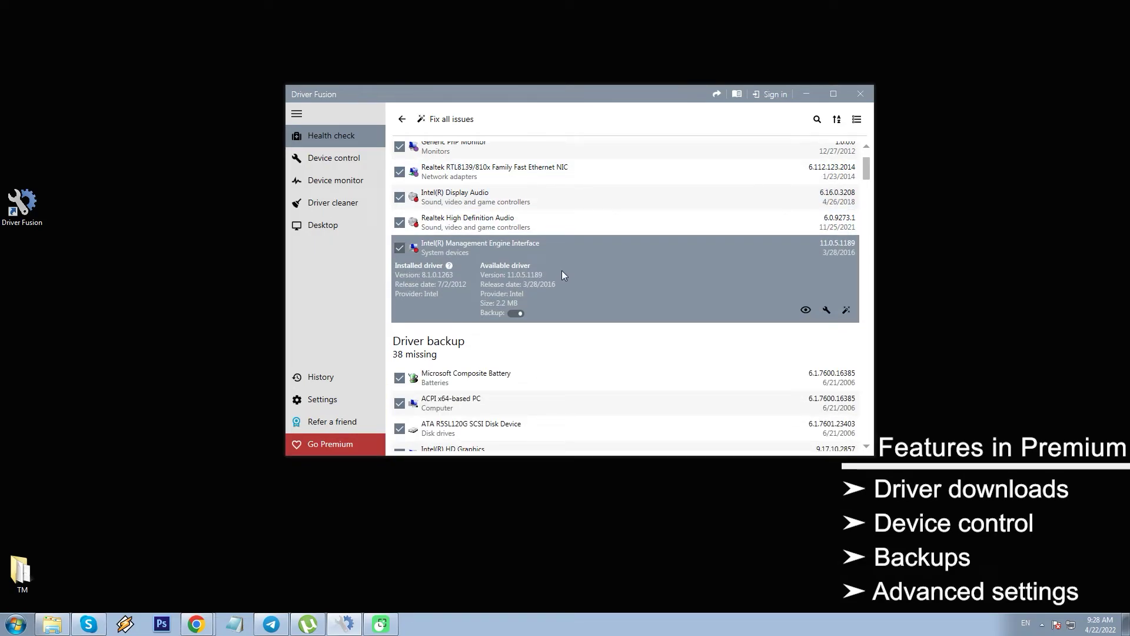
right_click(651, 266)
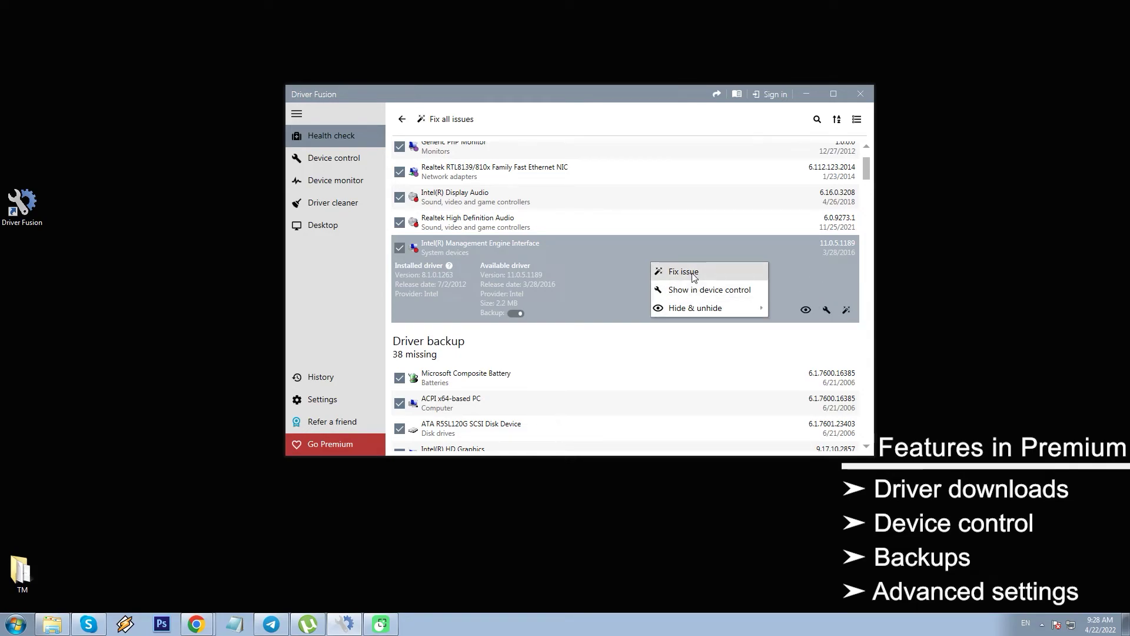
left_click(681, 273)
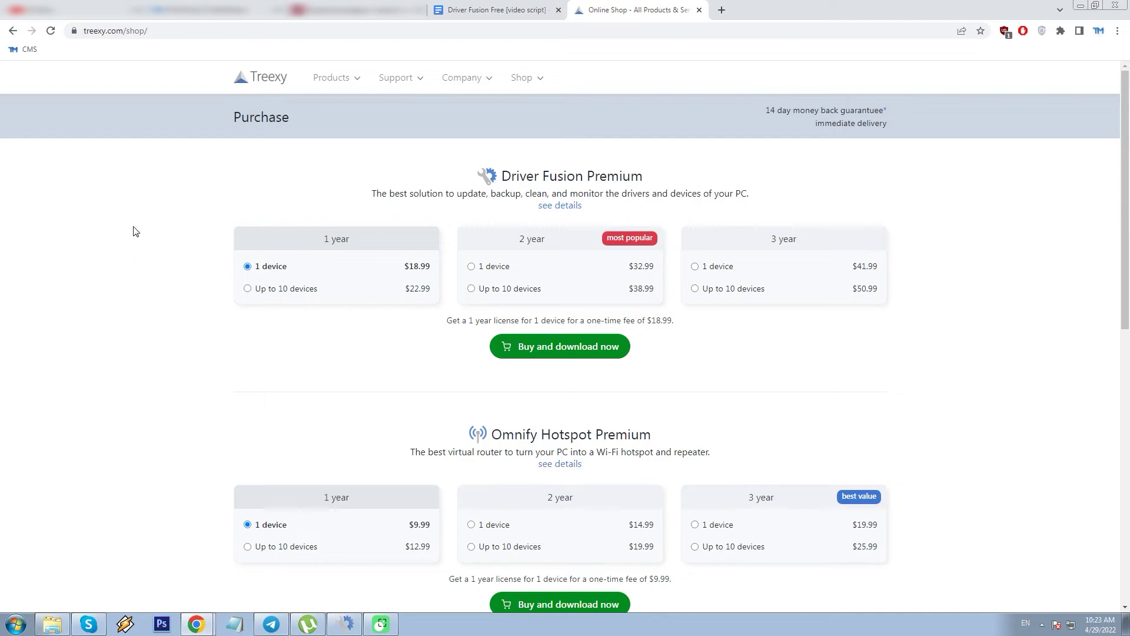
- Buy the 1-year, 1-device Driver Fusion Premium licence from the Treexy shop page
scroll(133, 231, "down", 1)
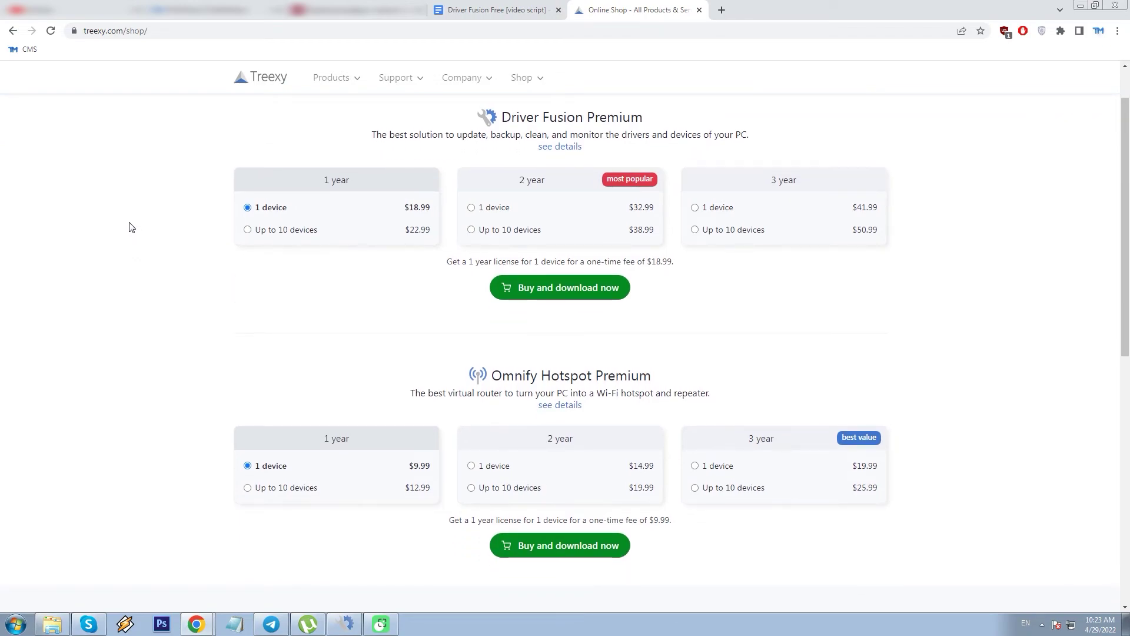
scroll(132, 227, "up", 1)
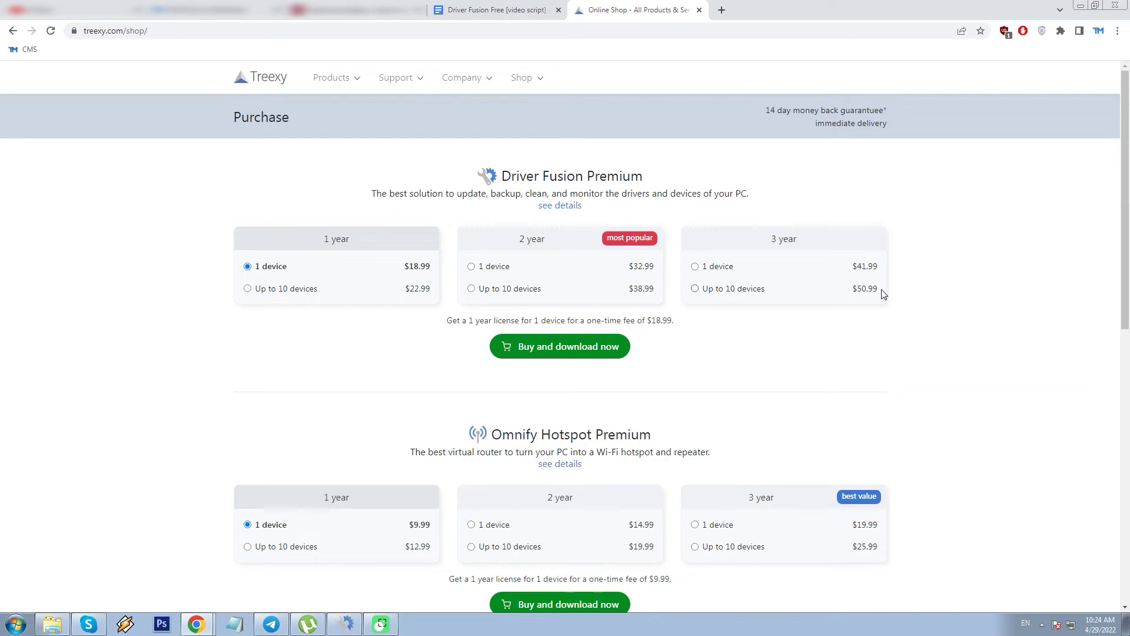
left_click(545, 345)
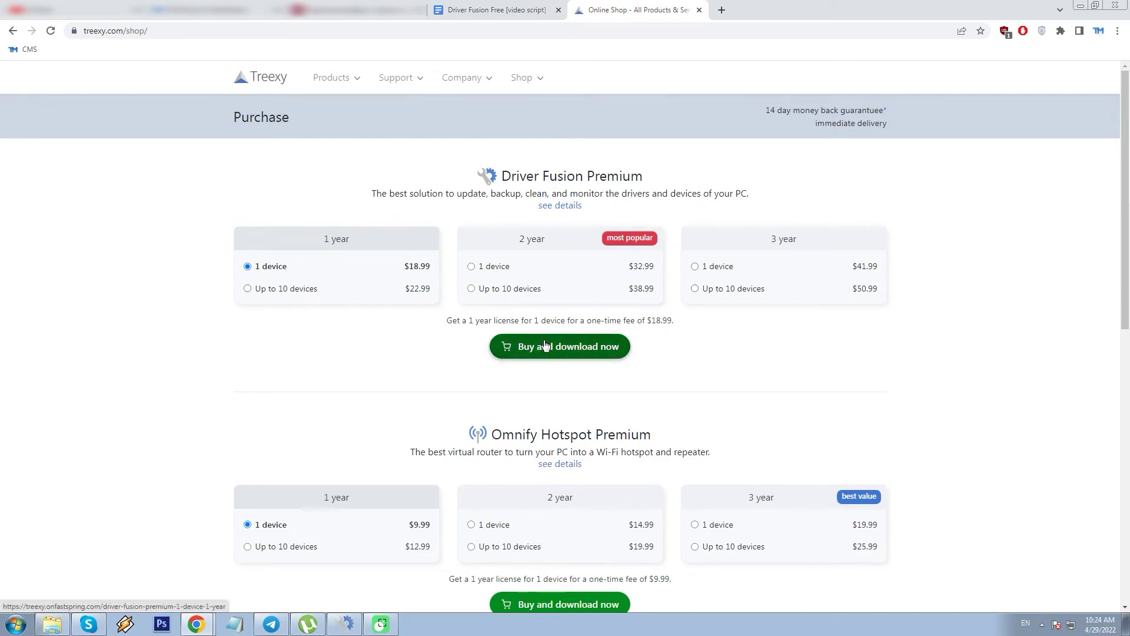